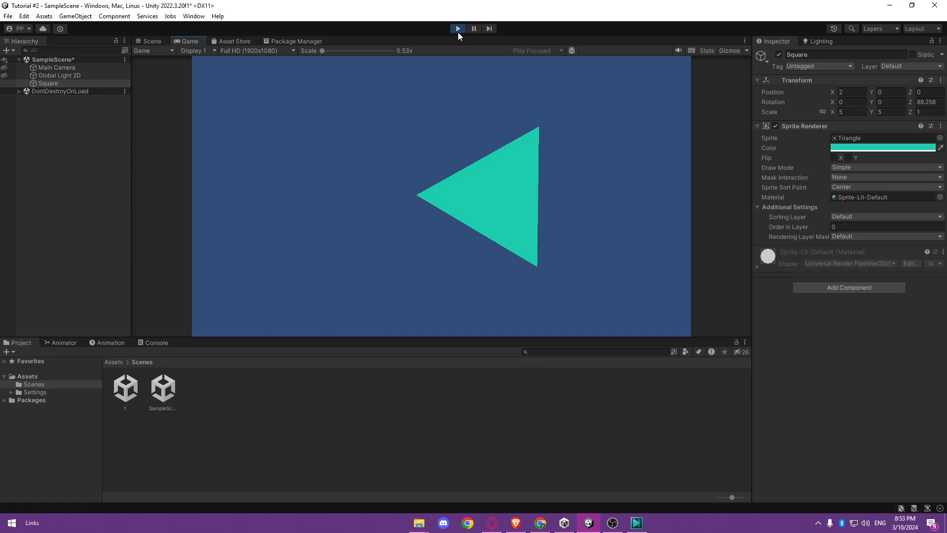
Step: Stop the running game, add a Rigidbody 2D component to the triangle, and run the game again
{"action": "left_click", "coordinate": [458, 29]}
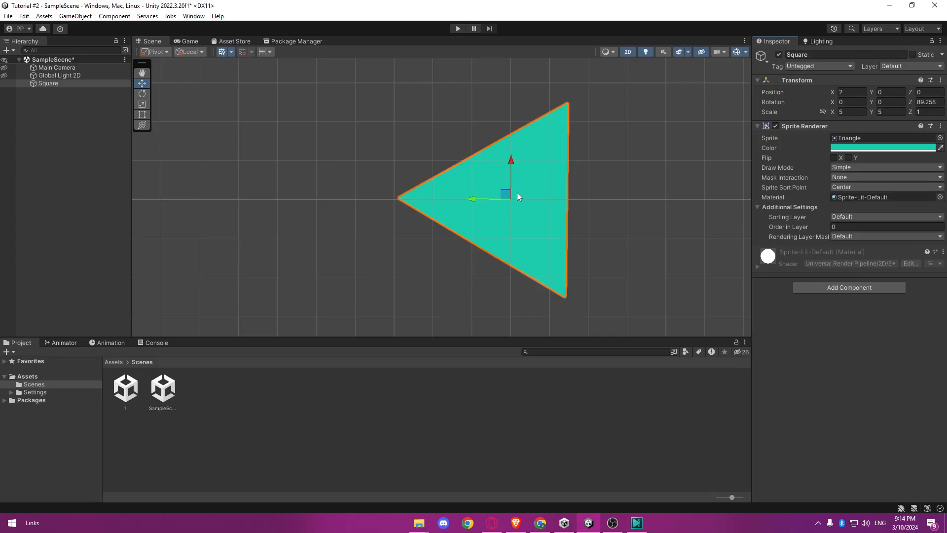
{"action": "left_click", "coordinate": [839, 285]}
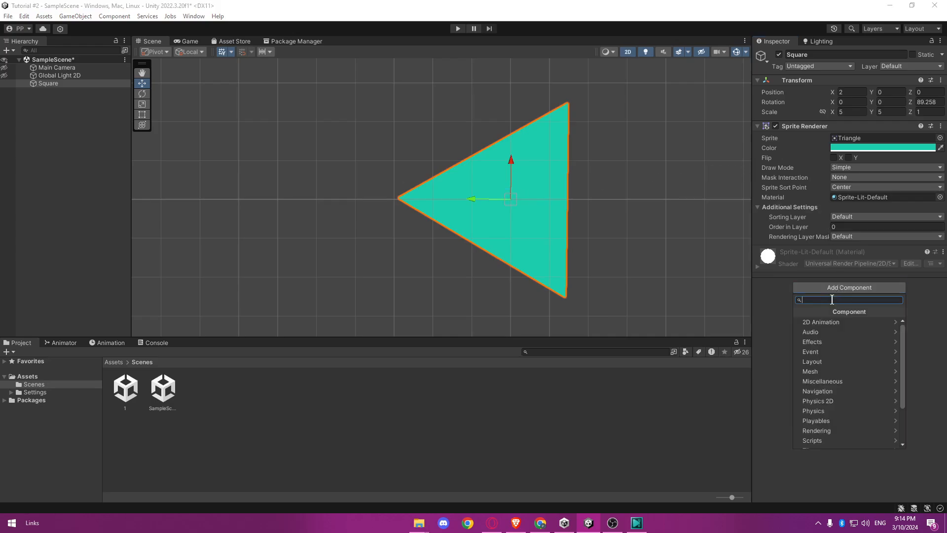
{"action": "type", "text": "Rigi"}
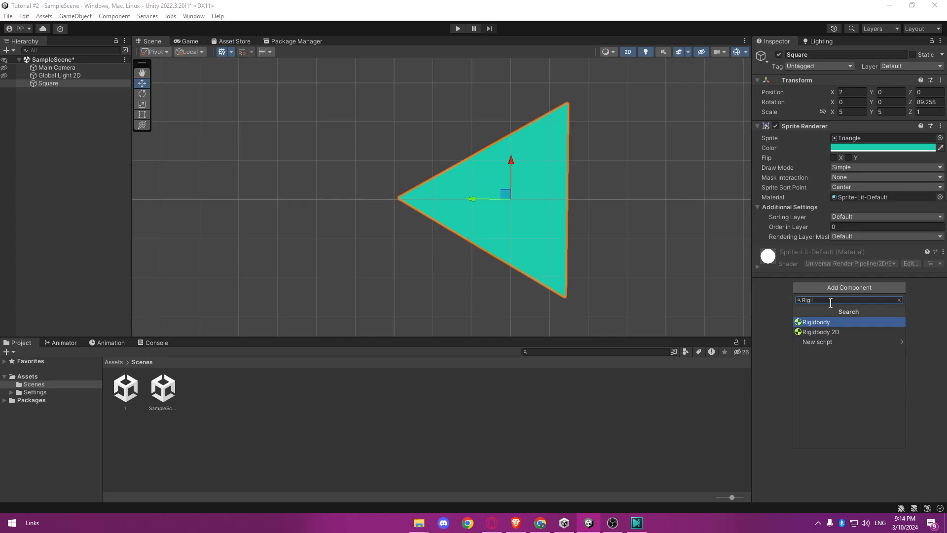
{"action": "left_click", "coordinate": [830, 332]}
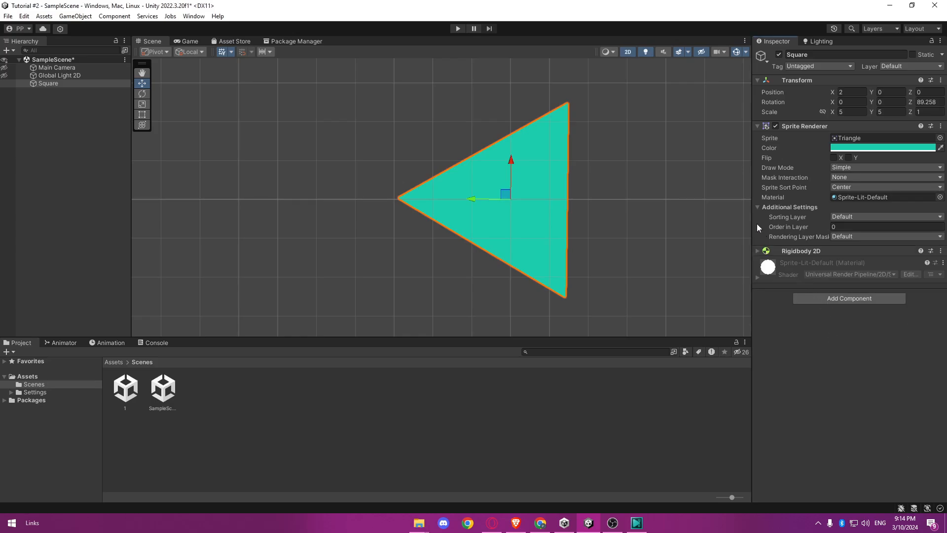
{"action": "left_click", "coordinate": [458, 28]}
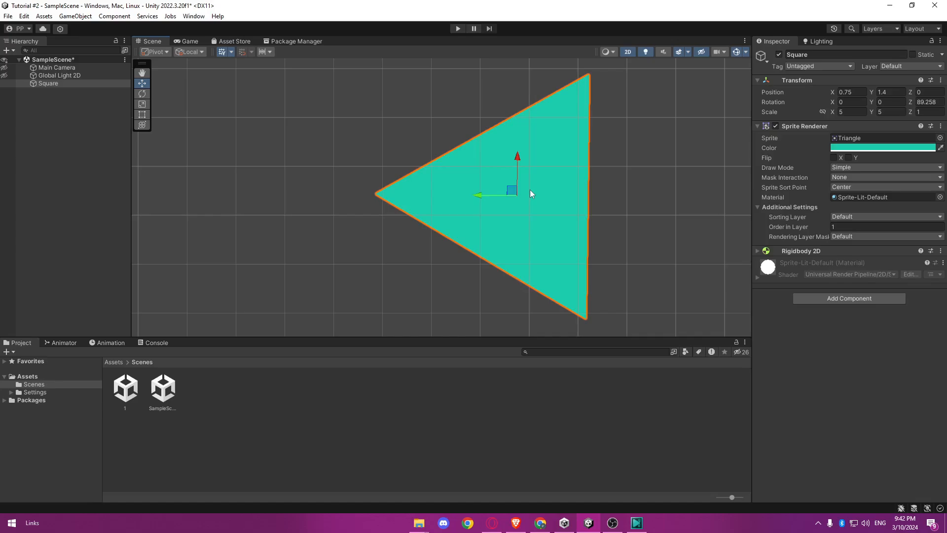
Step: Create a new 2D square sprite in the scene
{"action": "right_click", "coordinate": [75, 158]}
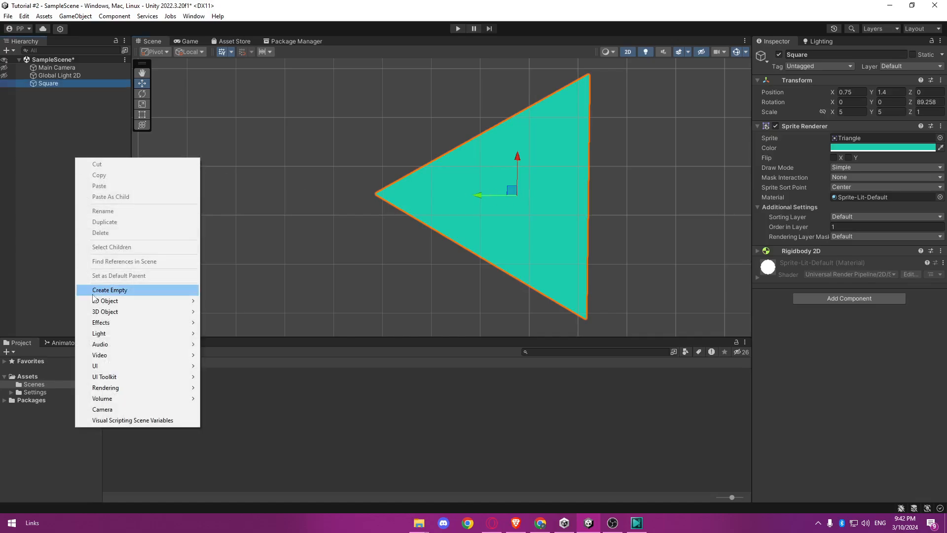
{"action": "mouse_move", "coordinate": [165, 301]}
{"action": "mouse_move", "coordinate": [256, 301]}
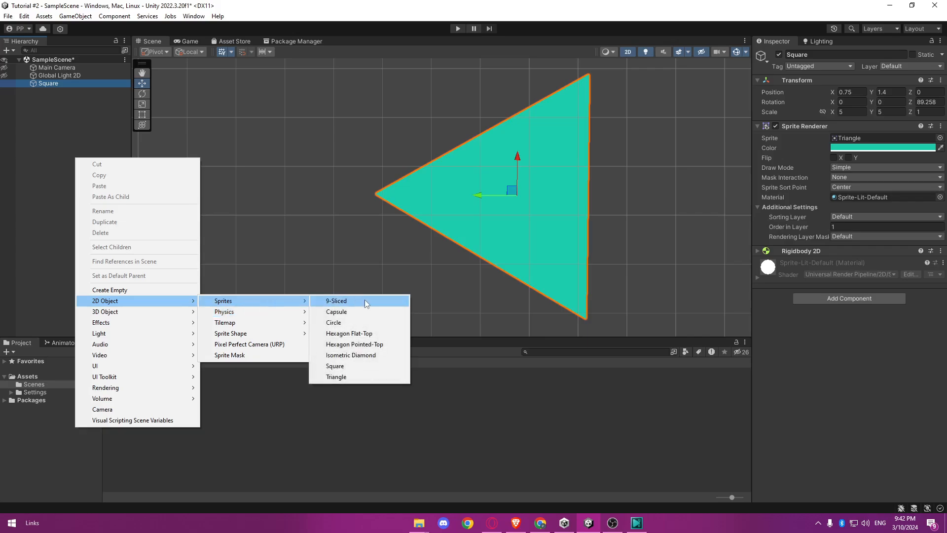
{"action": "left_click", "coordinate": [365, 365]}
Step: Place the new square below the triangle at about Y -2.57 and stretch it into a platform with X scale about 24.4
{"action": "scroll", "coordinate": [449, 277], "scroll_direction": "down", "scroll_amount": 5}
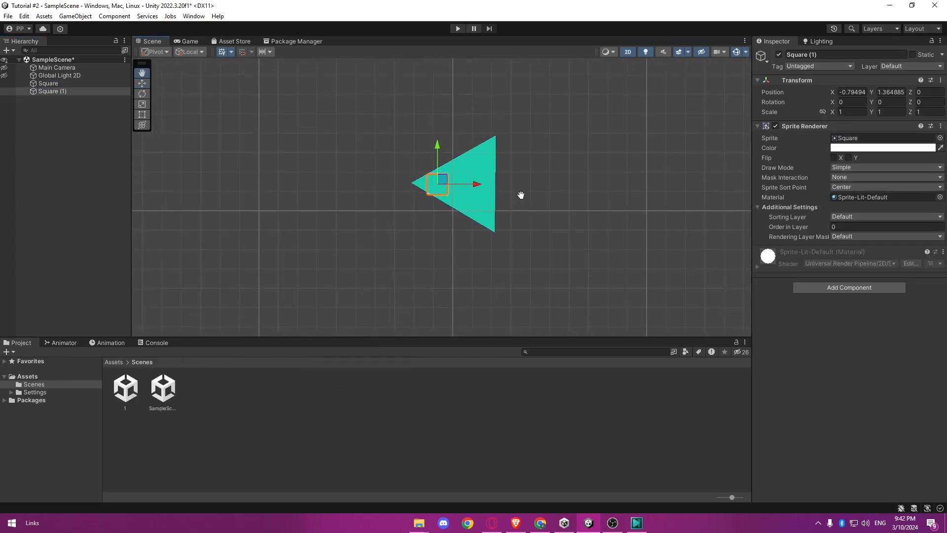
{"action": "left_click_drag", "start_coordinate": [442, 179], "coordinate": [472, 244]}
{"action": "scroll", "coordinate": [472, 244], "scroll_direction": "down", "scroll_amount": 2}
{"action": "middle_click_drag", "start_coordinate": [472, 245], "coordinate": [480, 214]}
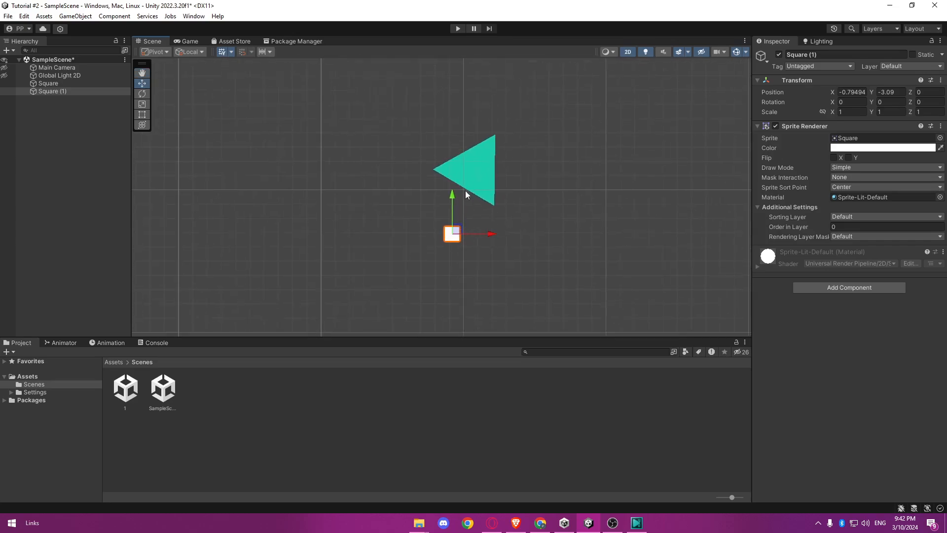
{"action": "left_click_drag", "start_coordinate": [453, 219], "coordinate": [465, 242]}
{"action": "key", "text": "r"}
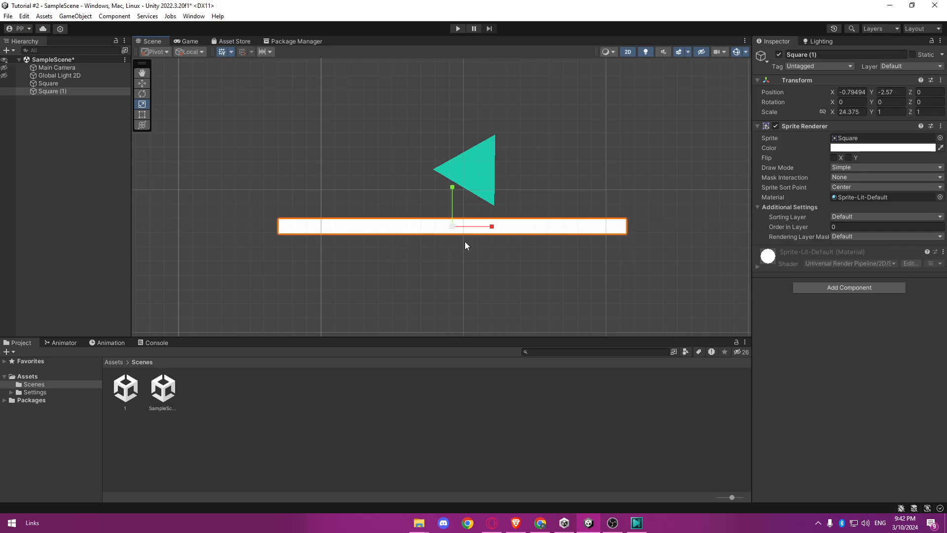
Step: Move the triangle up above the white platform to about X 0.8, Y 5.42
{"action": "left_click", "coordinate": [535, 189]}
{"action": "left_click", "coordinate": [484, 153]}
{"action": "key", "text": "w"}
{"action": "left_click_drag", "start_coordinate": [477, 150], "coordinate": [476, 93]}
{"action": "scroll", "coordinate": [572, 129], "scroll_direction": "down", "scroll_amount": 2}
{"action": "middle_click_drag", "start_coordinate": [565, 121], "coordinate": [569, 178]}
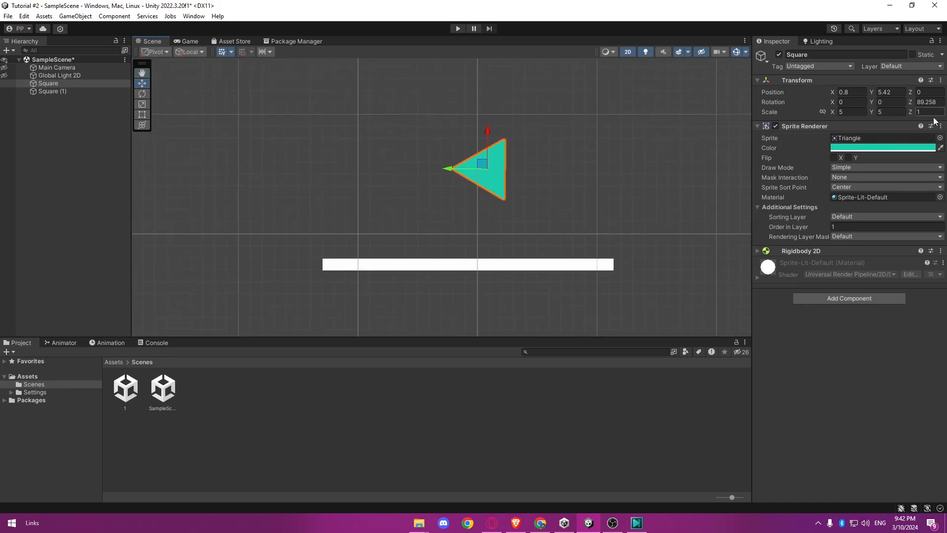
Step: Change the triangle's sprite to Square and move the object to about X -0.24, Y 7.58
{"action": "left_click", "coordinate": [940, 138]}
{"action": "left_click", "coordinate": [487, 218]}
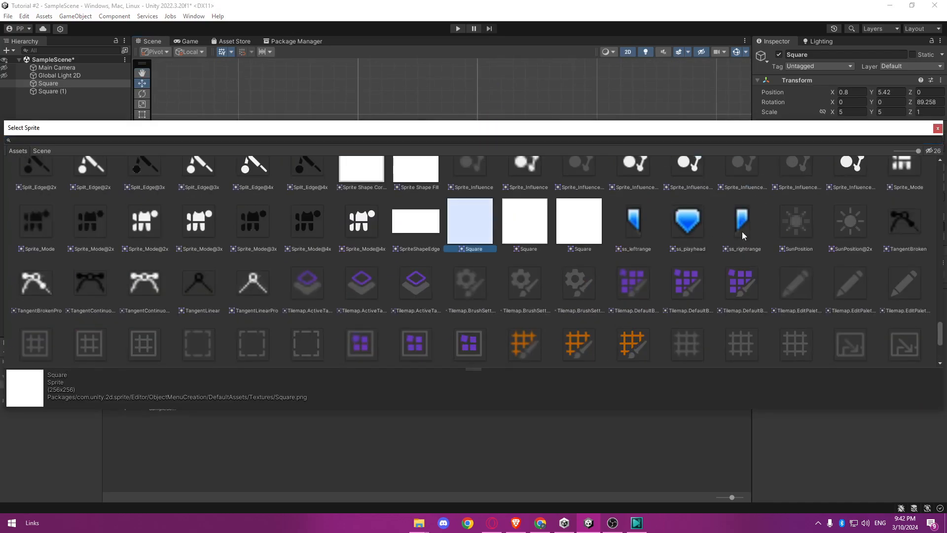
{"action": "double_click", "coordinate": [459, 212]}
{"action": "left_click_drag", "start_coordinate": [472, 171], "coordinate": [459, 145]}
Step: Set the teal square's Z rotation to 0 and its X and Y scale to 1
{"action": "left_click", "coordinate": [934, 102]}
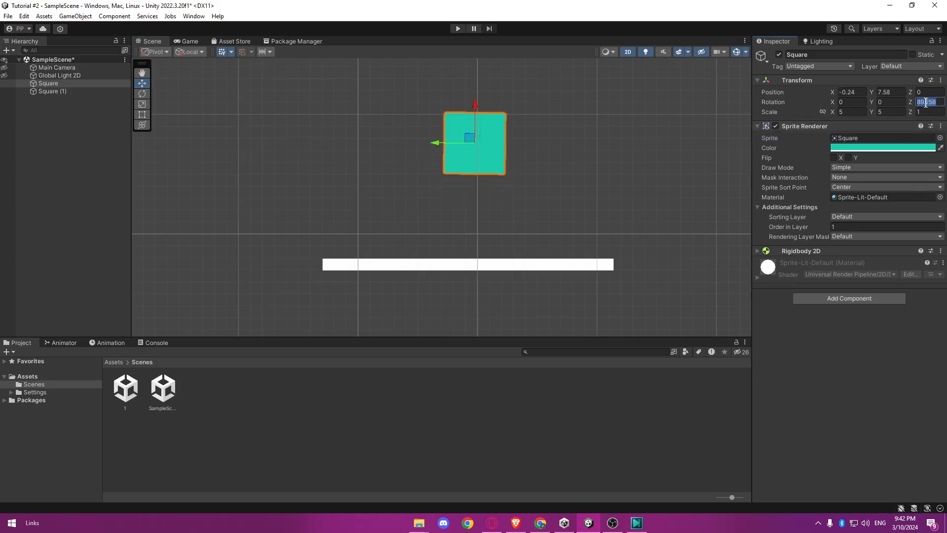
{"action": "type", "text": "0"}
{"action": "left_click", "coordinate": [854, 112]}
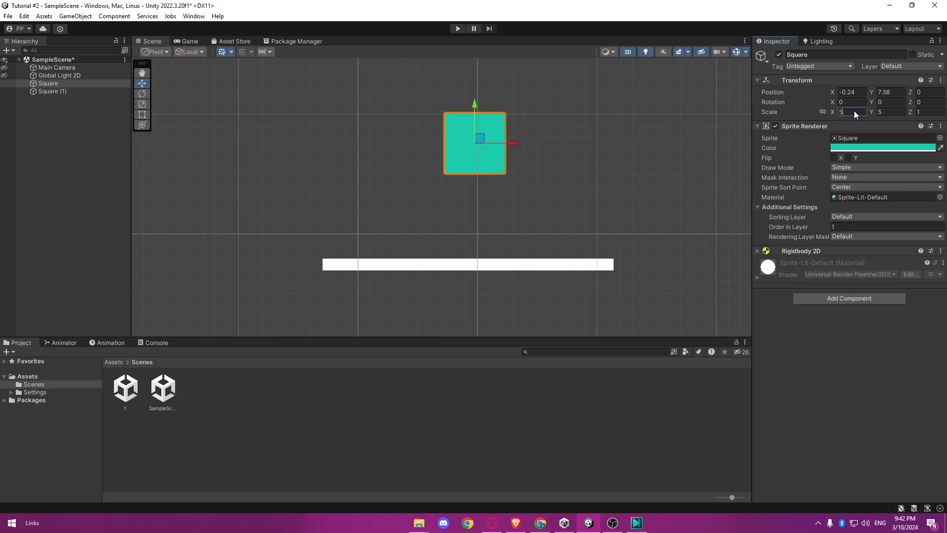
{"action": "type", "text": "0"}
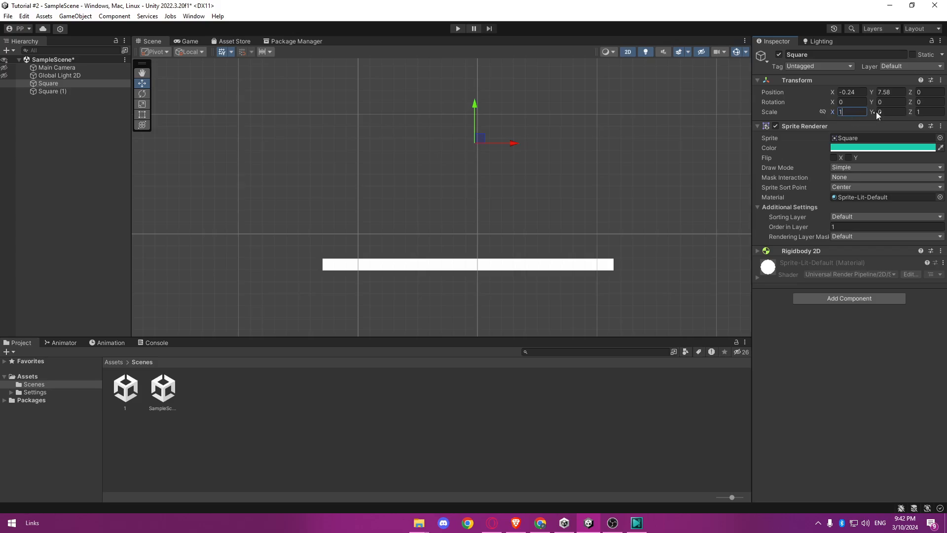
{"action": "type", "text": "1"}
{"action": "key", "text": "Return"}
Step: Shift the teal square slightly along the X axis to about -0.36
{"action": "left_click", "coordinate": [495, 168]}
{"action": "left_click", "coordinate": [478, 146]}
{"action": "left_click_drag", "start_coordinate": [493, 143], "coordinate": [491, 144]}
{"action": "left_click", "coordinate": [586, 177]}
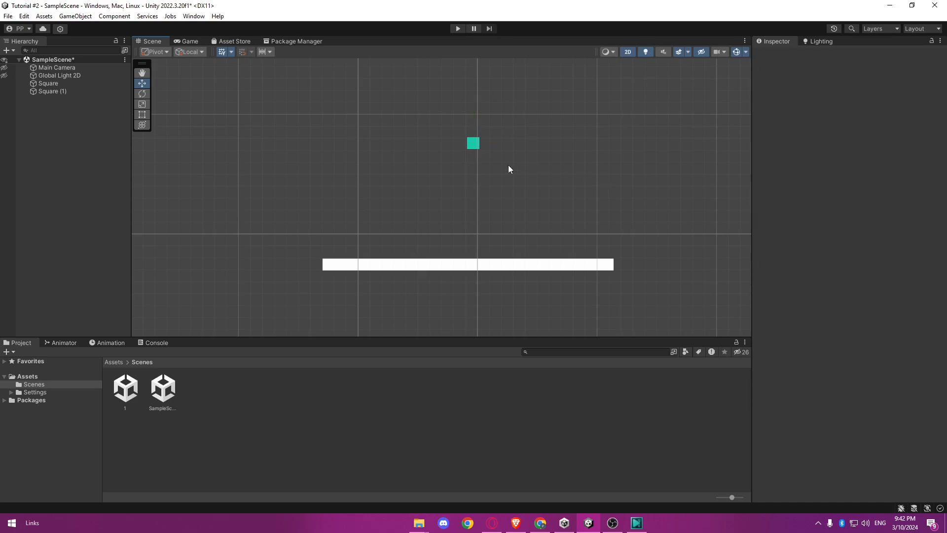
Step: Add a Box Collider 2D component to the teal square
{"action": "left_click", "coordinate": [474, 147]}
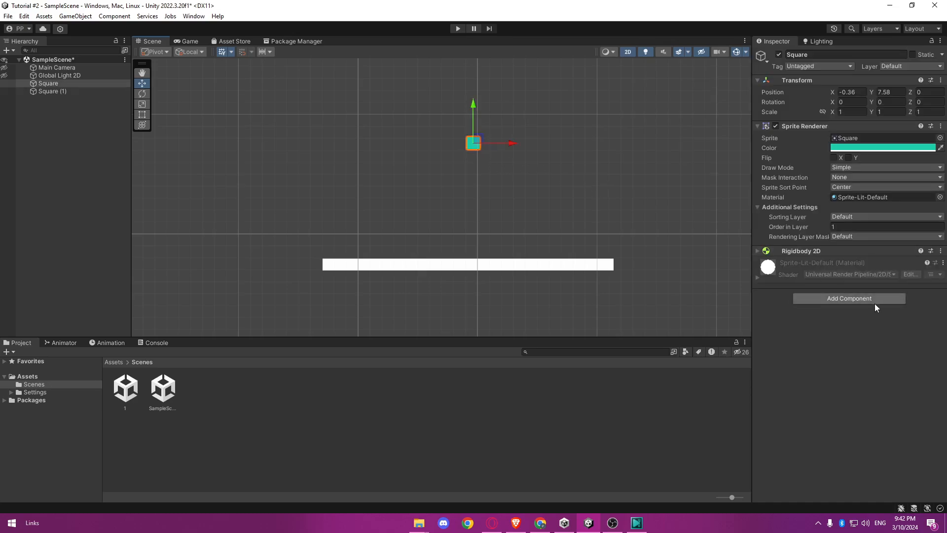
{"action": "left_click", "coordinate": [875, 303]}
{"action": "left_click", "coordinate": [844, 342]}
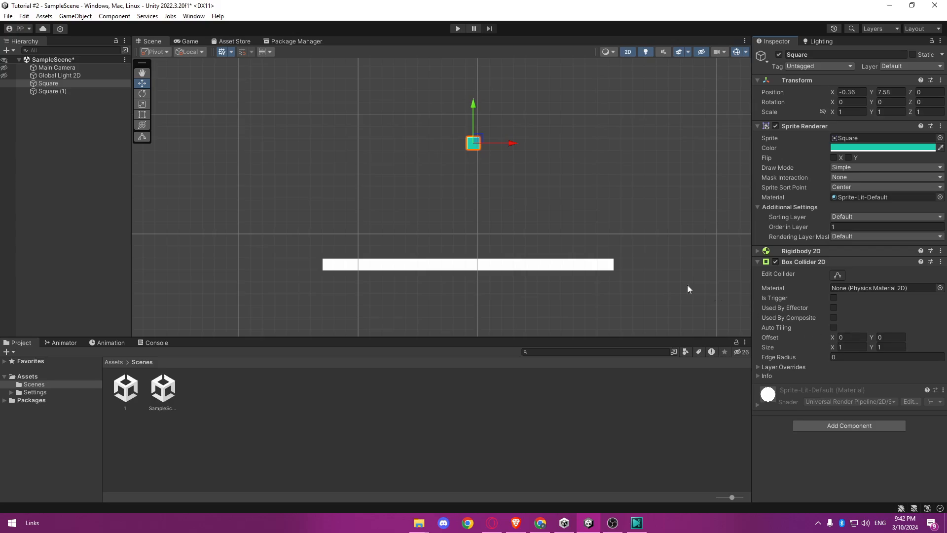
{"action": "left_click", "coordinate": [501, 197]}
Step: Add a Box Collider 2D component to the white platform
{"action": "left_click", "coordinate": [491, 270]}
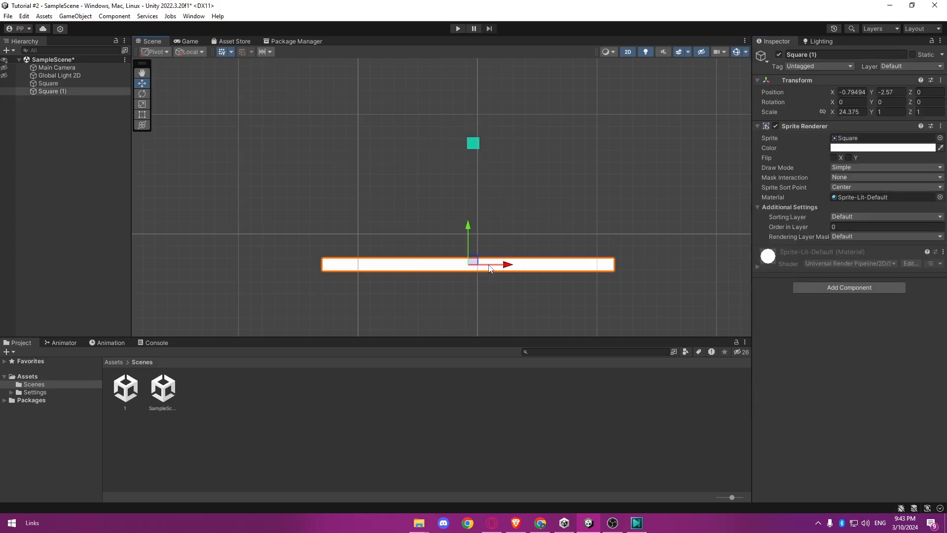
{"action": "left_click", "coordinate": [825, 288]}
{"action": "left_click", "coordinate": [838, 330]}
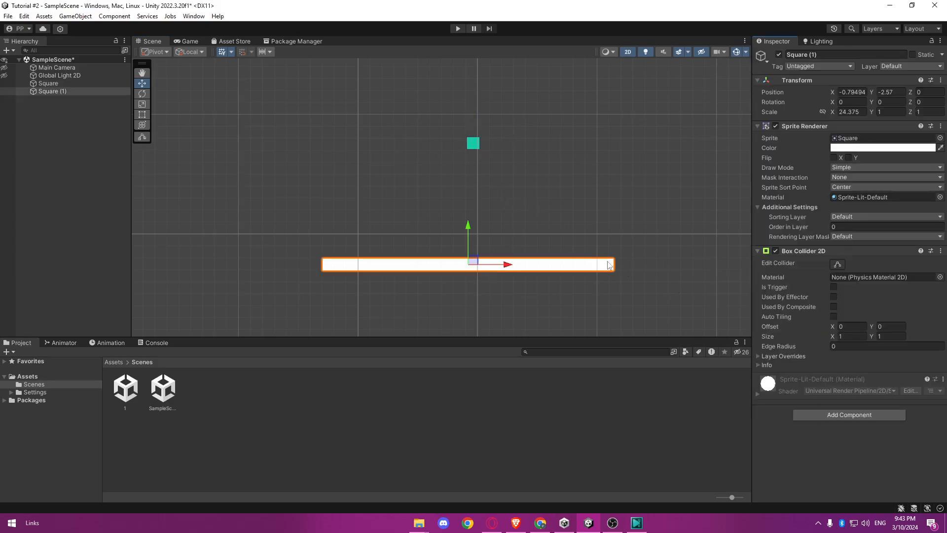
{"action": "left_click", "coordinate": [555, 205]}
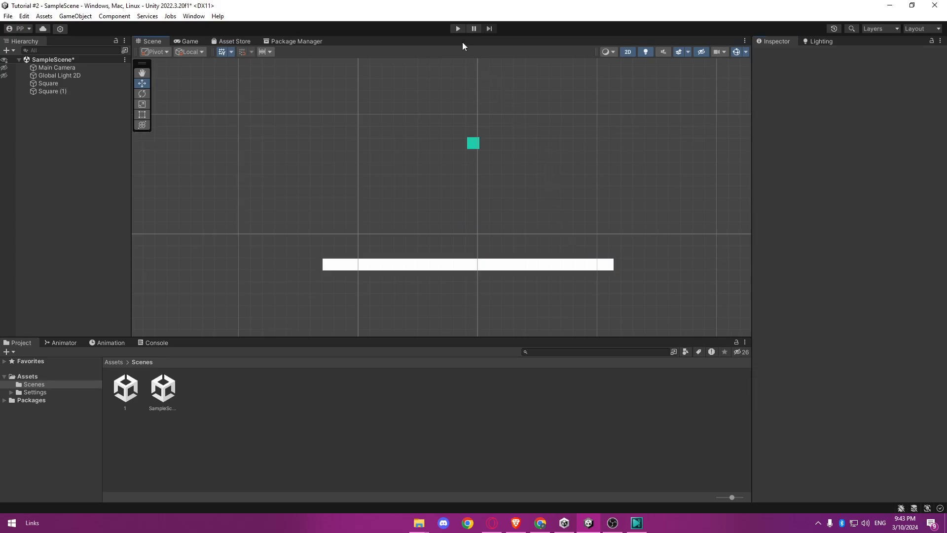
Step: Run the game to test how the teal square collides with the platform, and stop it
{"action": "left_click", "coordinate": [472, 144]}
{"action": "left_click", "coordinate": [451, 270]}
{"action": "left_click", "coordinate": [458, 90]}
{"action": "left_click", "coordinate": [456, 28]}
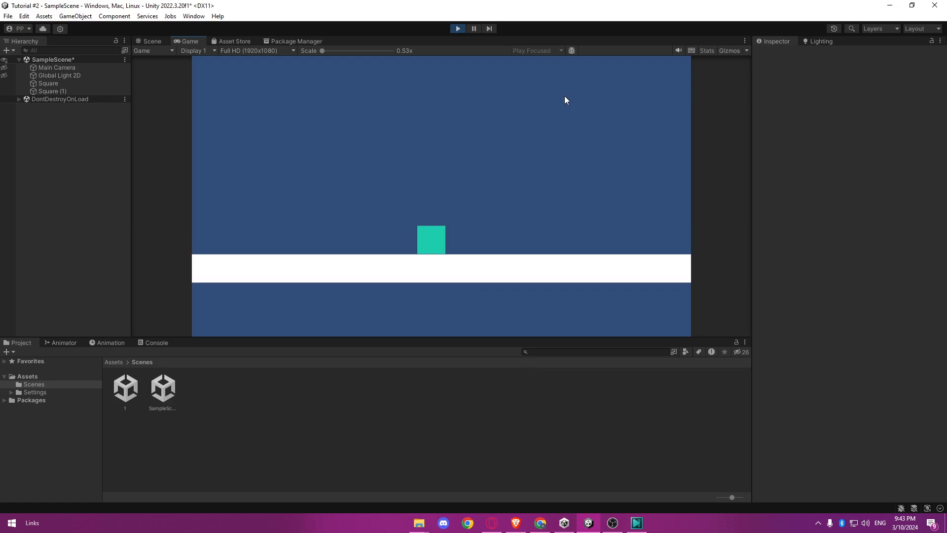
{"action": "left_click", "coordinate": [460, 28]}
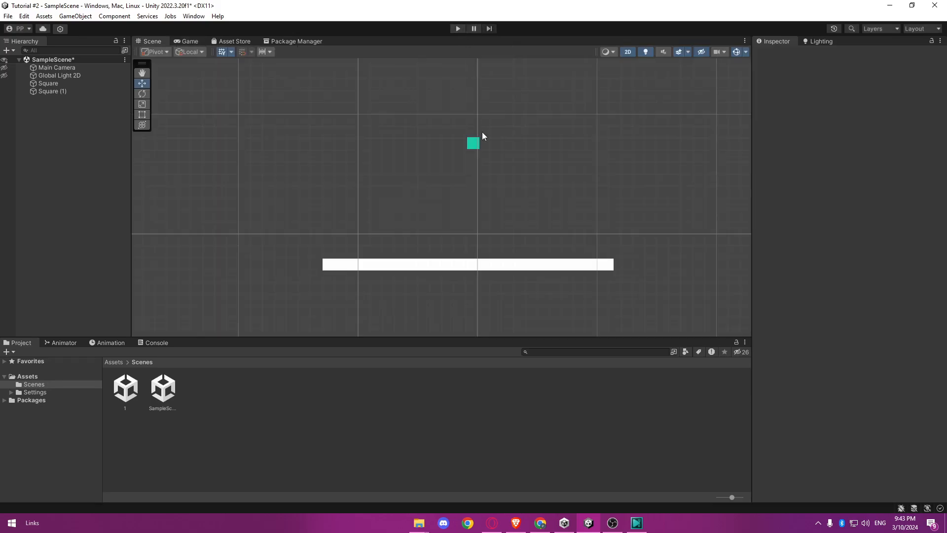
Step: Edit the teal square's box collider, pulling its top, left and bottom edges inward to a size of about 0.89 by 0.70
{"action": "left_click", "coordinate": [475, 144]}
{"action": "key", "text": "f"}
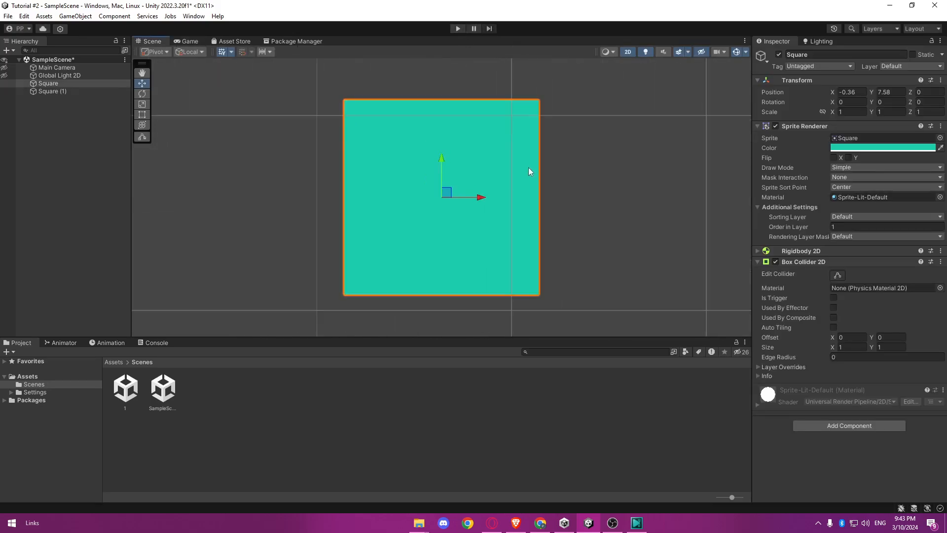
{"action": "scroll", "coordinate": [619, 254], "scroll_direction": "down", "scroll_amount": 3}
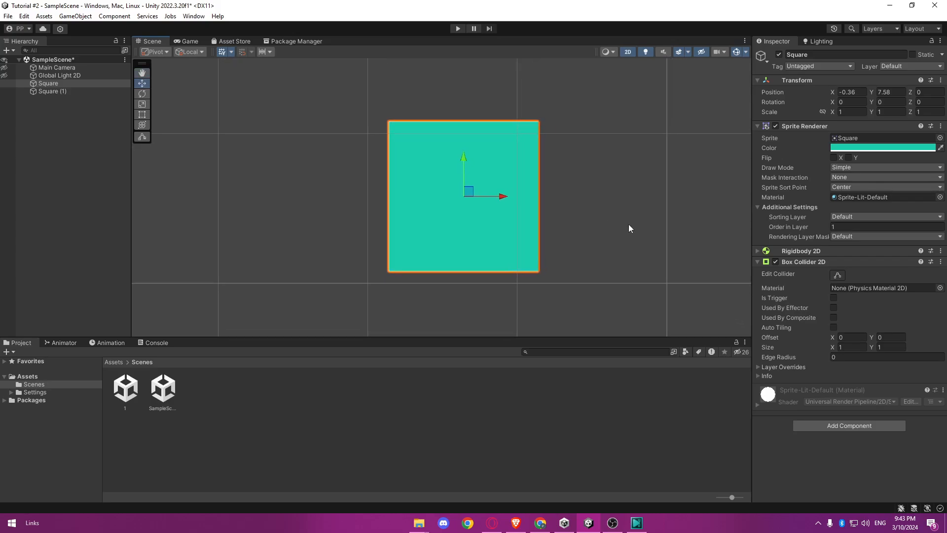
{"action": "left_click", "coordinate": [837, 275]}
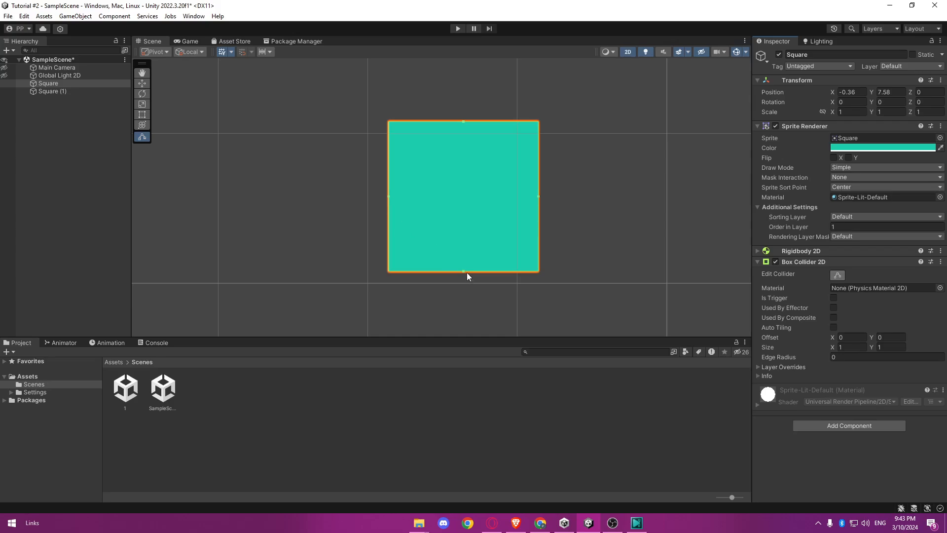
{"action": "left_click", "coordinate": [462, 123]}
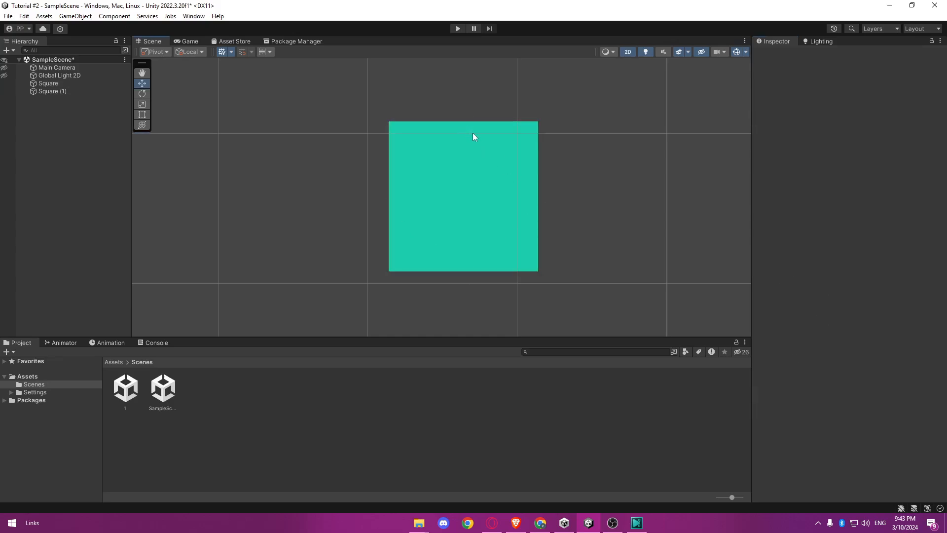
{"action": "left_click", "coordinate": [502, 195]}
{"action": "left_click", "coordinate": [836, 275]}
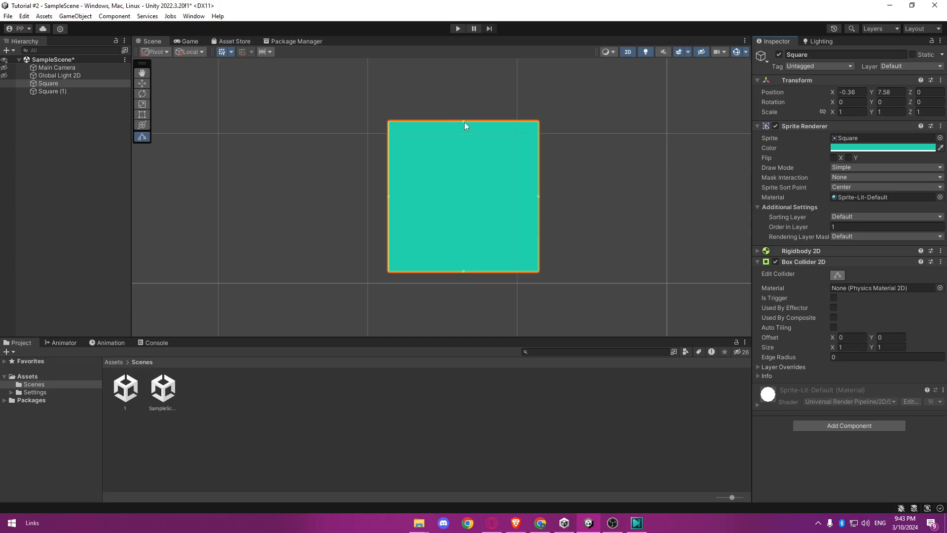
{"action": "mouse_move", "coordinate": [464, 122]}
{"action": "left_mouse_down"}
{"action": "mouse_move", "coordinate": [477, 136]}
{"action": "mouse_move", "coordinate": [469, 140]}
{"action": "left_mouse_up"}
{"action": "left_click_drag", "start_coordinate": [390, 205], "coordinate": [408, 210]}
{"action": "left_click_drag", "start_coordinate": [472, 270], "coordinate": [477, 243]}
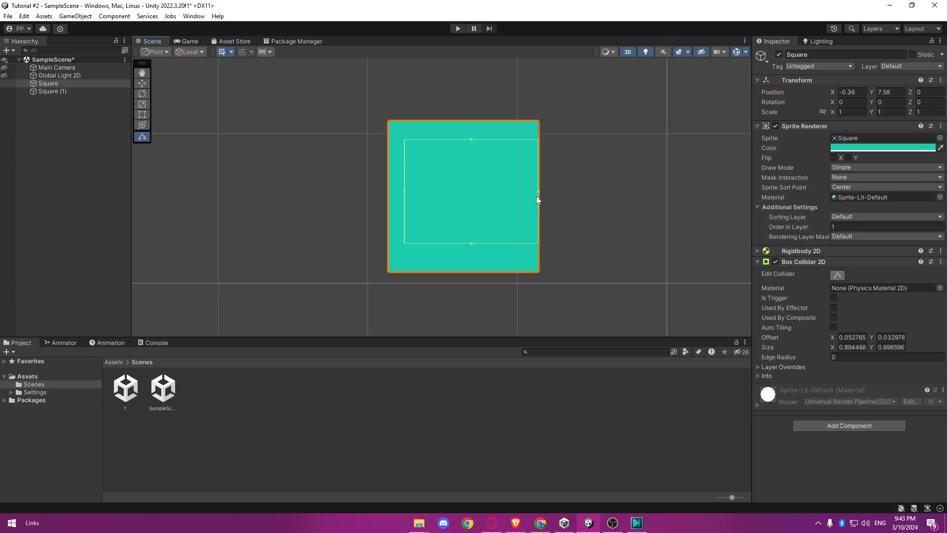
Step: Pull in the collider's right edge and fine-tune the other edges to a size of about 0.81 by 0.74
{"action": "left_click_drag", "start_coordinate": [537, 196], "coordinate": [519, 191]}
{"action": "left_click_drag", "start_coordinate": [518, 192], "coordinate": [524, 193]}
{"action": "left_click_drag", "start_coordinate": [464, 139], "coordinate": [464, 136]}
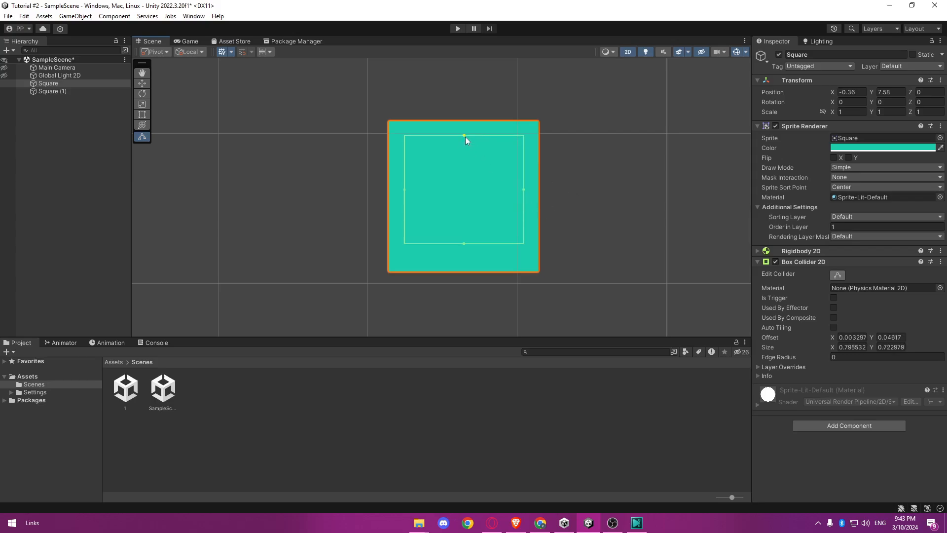
{"action": "left_click_drag", "start_coordinate": [464, 243], "coordinate": [465, 247]}
{"action": "left_click_drag", "start_coordinate": [405, 191], "coordinate": [402, 191]}
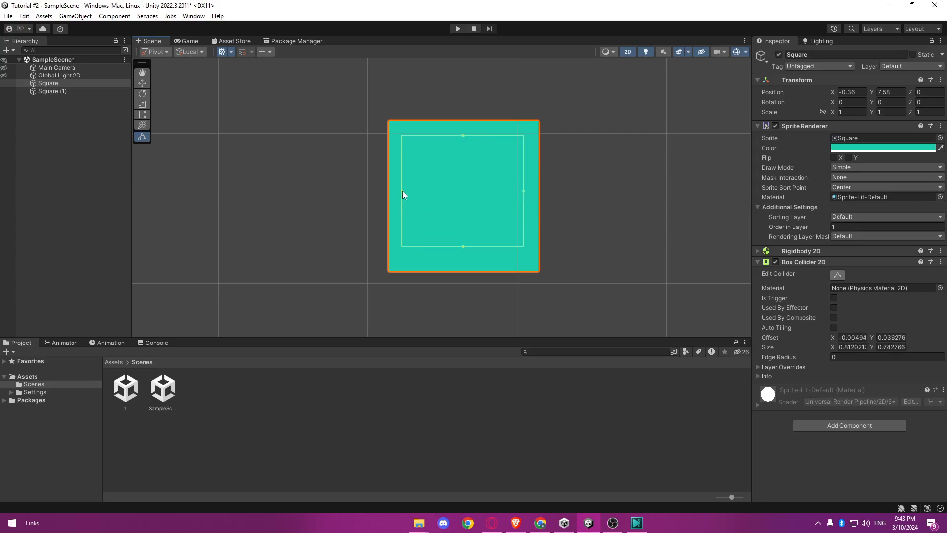
Step: Run the game to test the teal square with its smaller collider, and stop it
{"action": "left_click", "coordinate": [458, 29]}
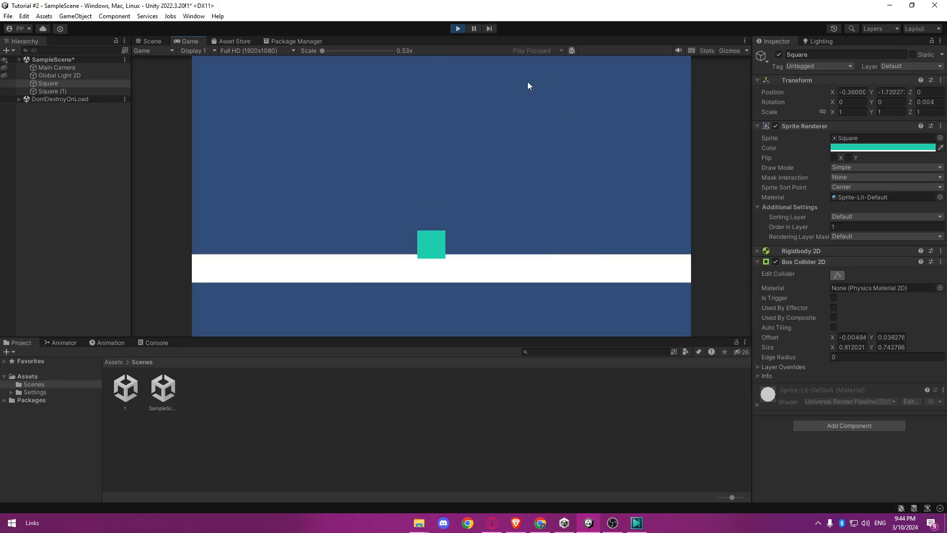
{"action": "left_click", "coordinate": [458, 29]}
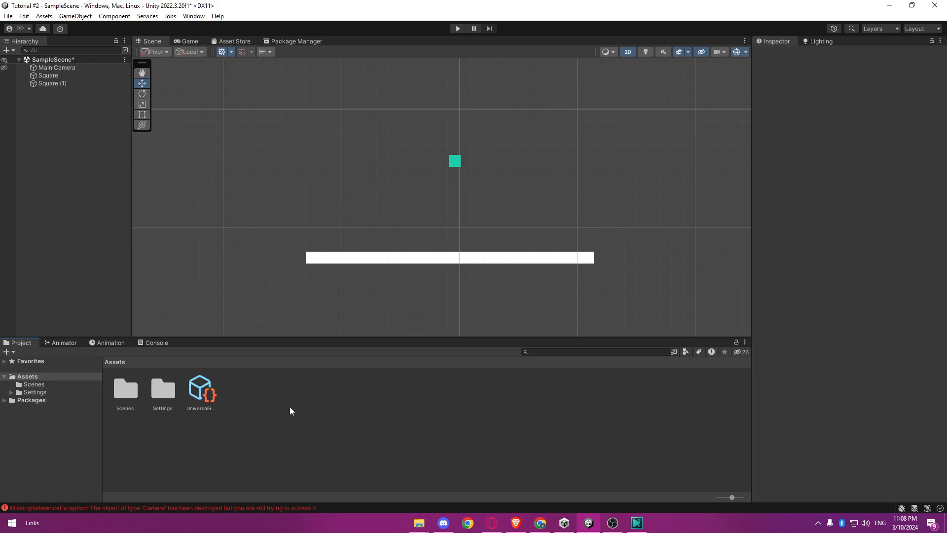
Step: Create a URP Asset with 2D Renderer in the Assets folder and name it Light
{"action": "right_click", "coordinate": [290, 410]}
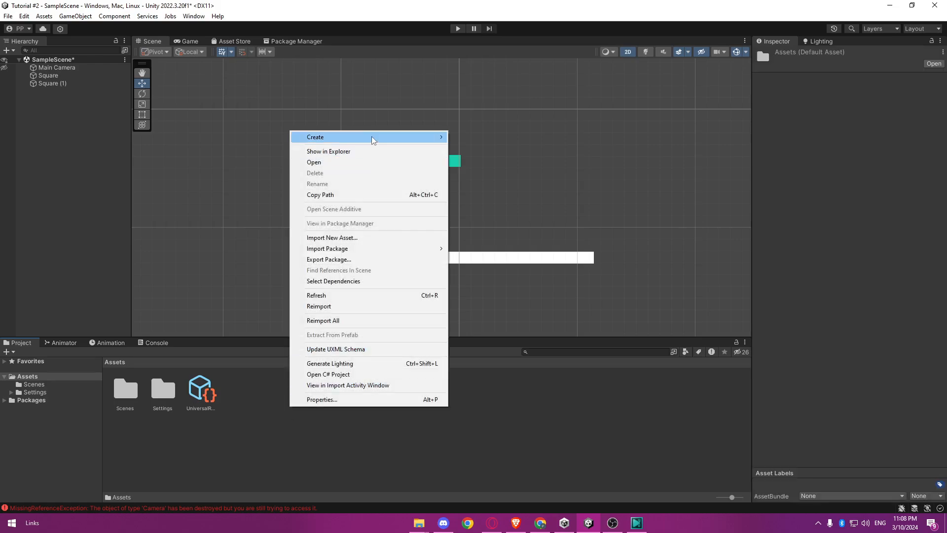
{"action": "mouse_move", "coordinate": [375, 139]}
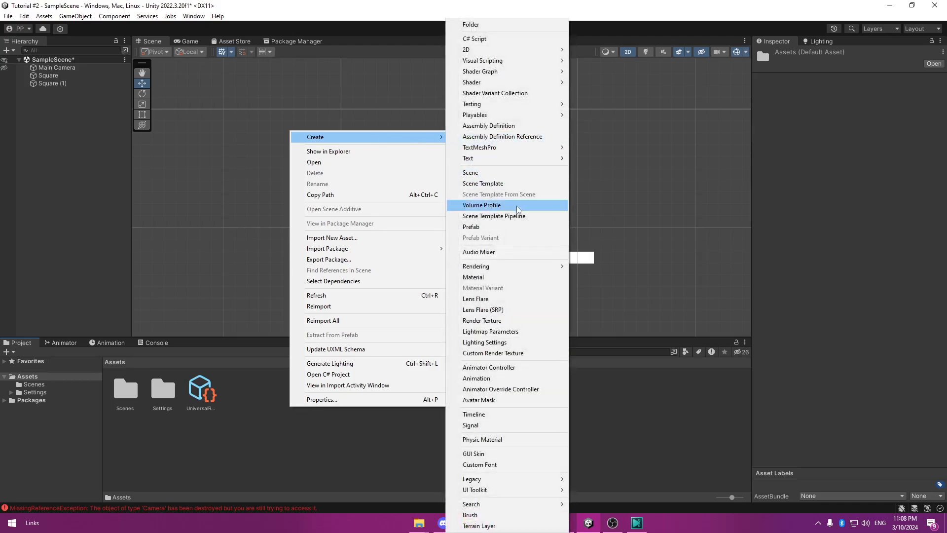
{"action": "mouse_move", "coordinate": [501, 267]}
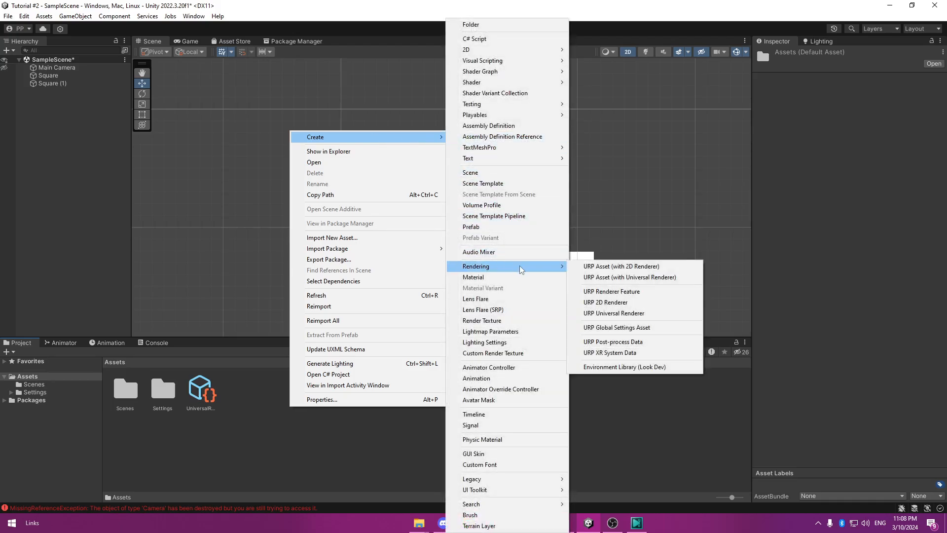
{"action": "left_click", "coordinate": [588, 267]}
{"action": "type", "text": "Light"}
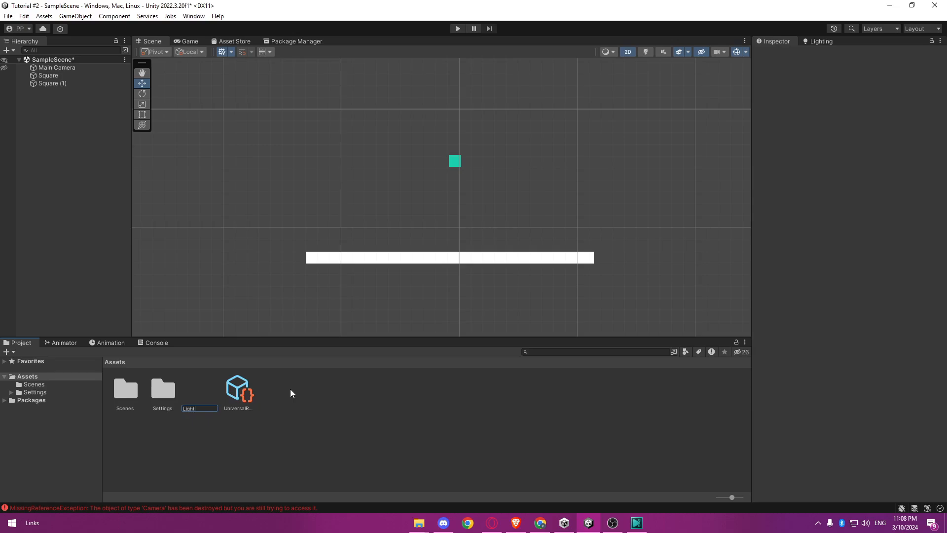
{"action": "key", "text": "Return"}
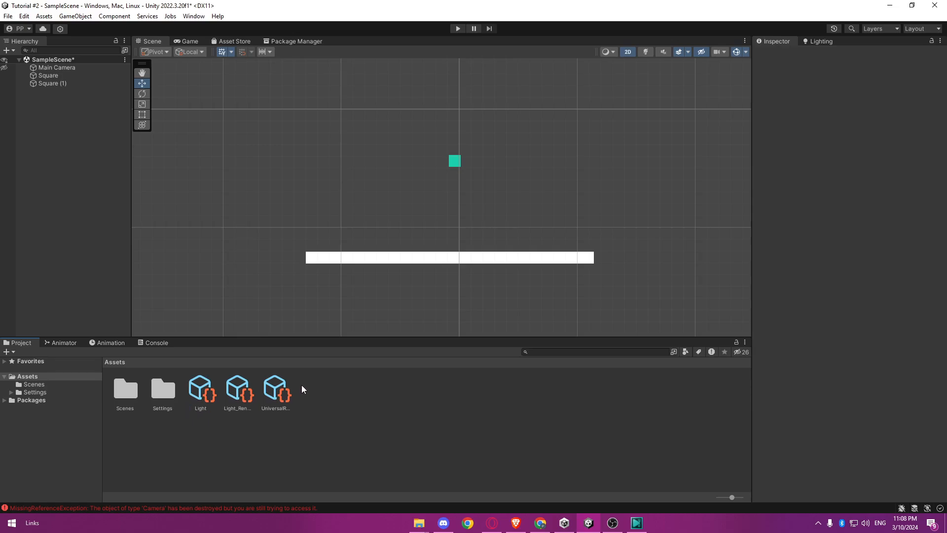
Step: Assign the Light asset as the Scriptable Render Pipeline in the project's Graphics settings, accept the pipeline change, and close the settings
{"action": "left_click", "coordinate": [24, 16]}
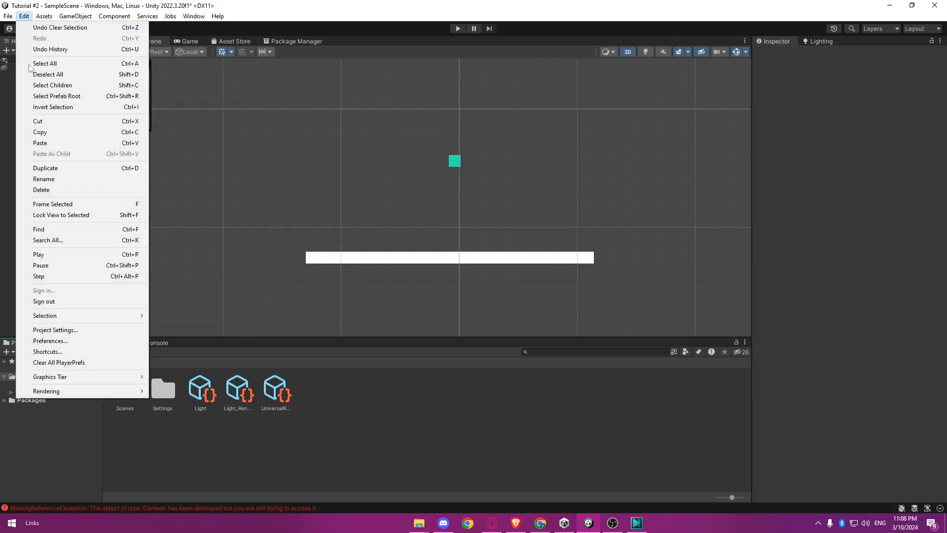
{"action": "left_click", "coordinate": [56, 330]}
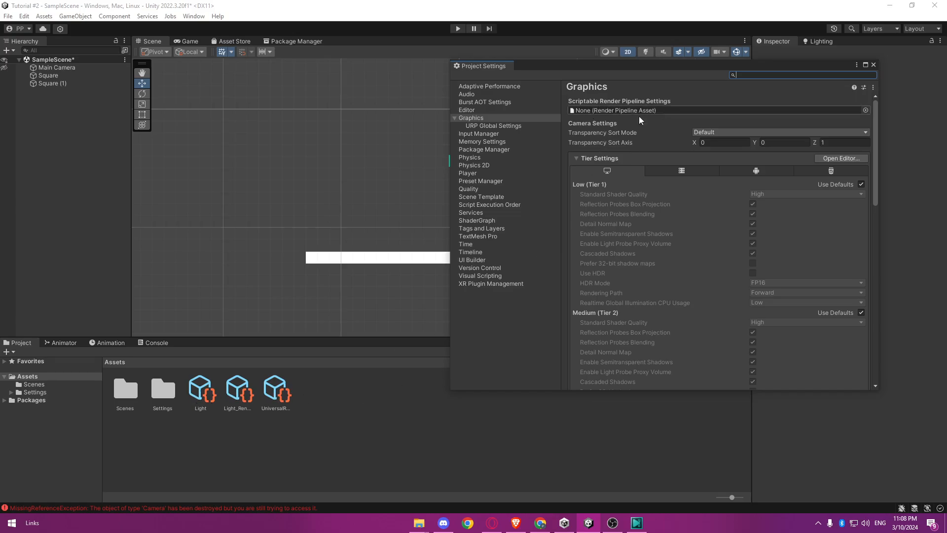
{"action": "left_click", "coordinate": [206, 392]}
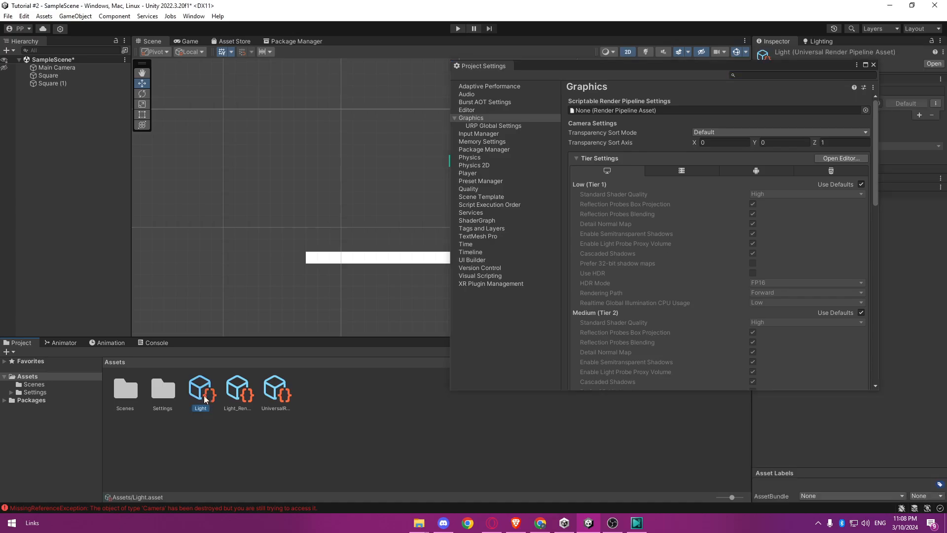
{"action": "left_click_drag", "start_coordinate": [206, 392], "coordinate": [608, 107]}
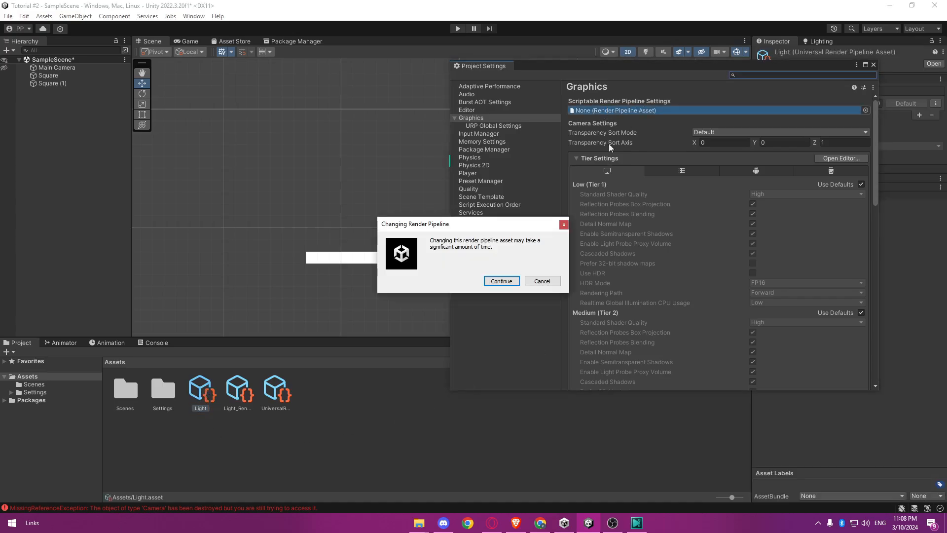
{"action": "left_click", "coordinate": [501, 282]}
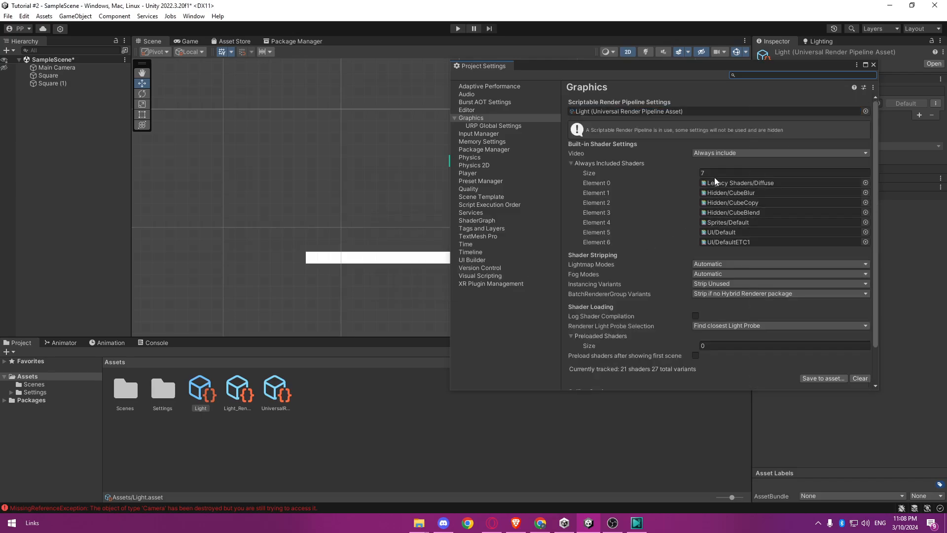
{"action": "left_click", "coordinate": [873, 66]}
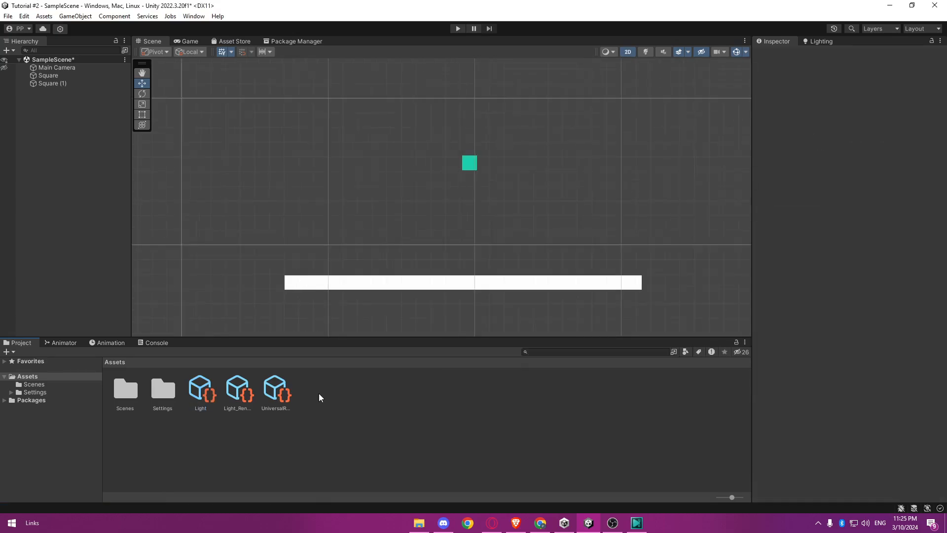
Step: Add a Global Light 2D to the scene and place it below the teal square at about X -0.35, Y 2.7
{"action": "right_click", "coordinate": [75, 197]}
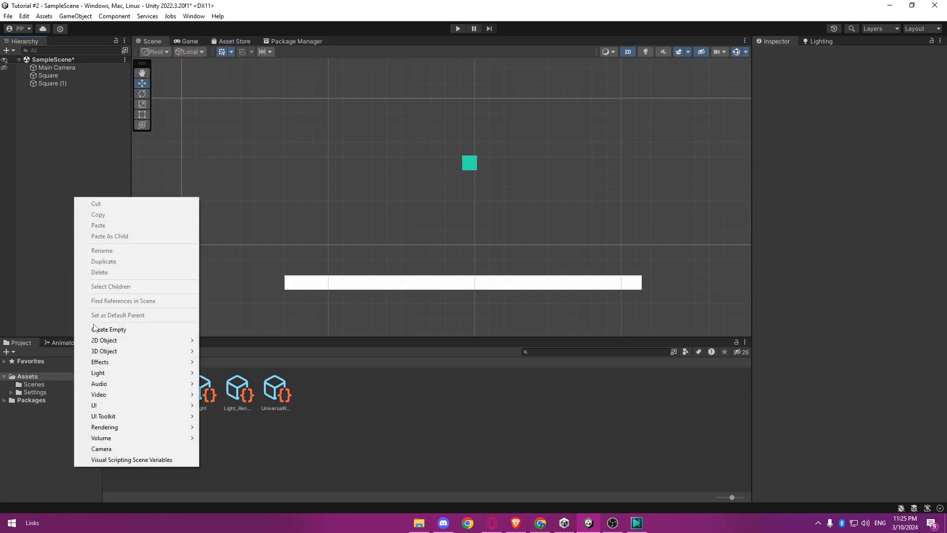
{"action": "mouse_move", "coordinate": [101, 374]}
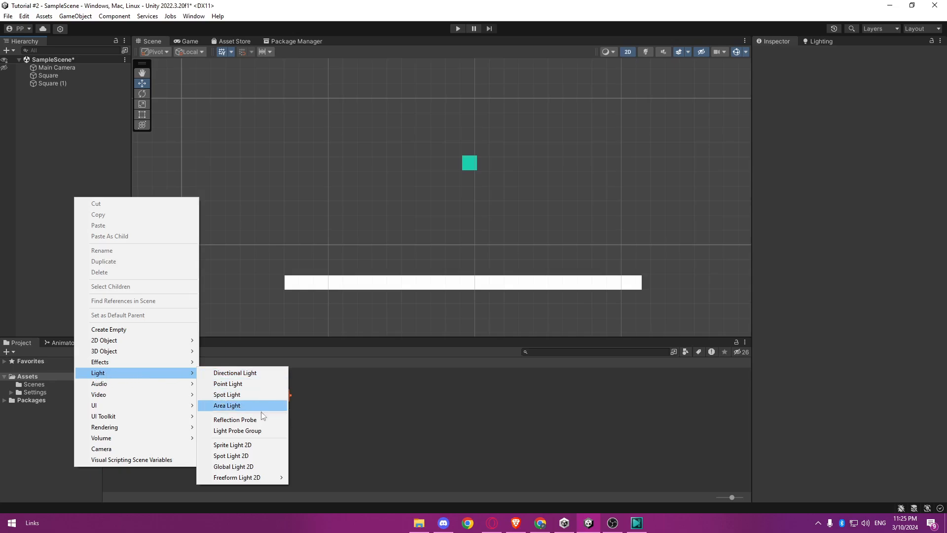
{"action": "left_click", "coordinate": [247, 470]}
{"action": "left_click_drag", "start_coordinate": [446, 194], "coordinate": [477, 202]}
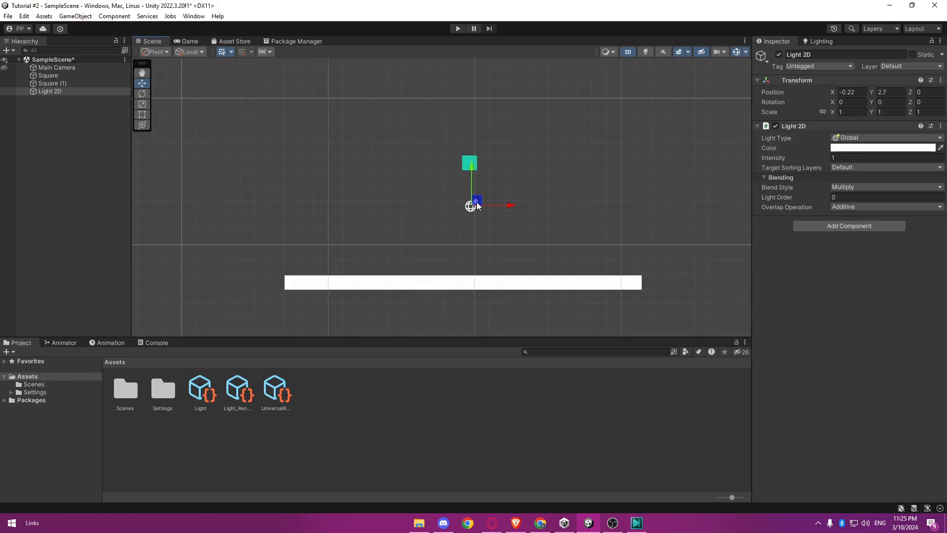
{"action": "left_click", "coordinate": [501, 191]}
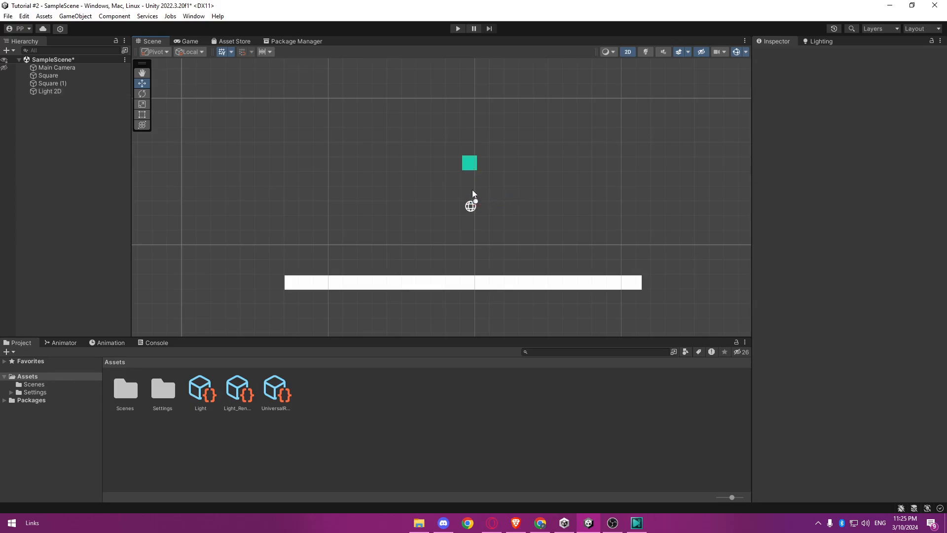
{"action": "left_click", "coordinate": [470, 206]}
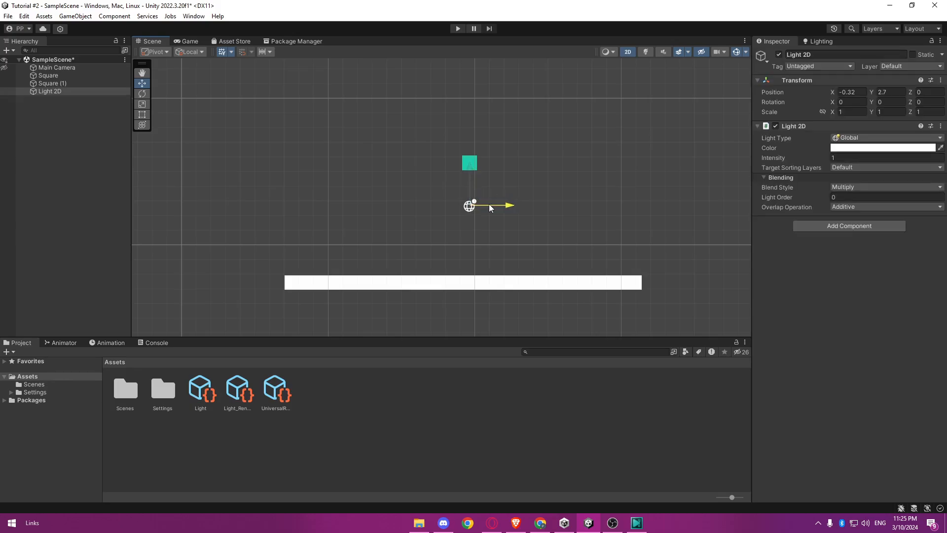
{"action": "left_click", "coordinate": [496, 198]}
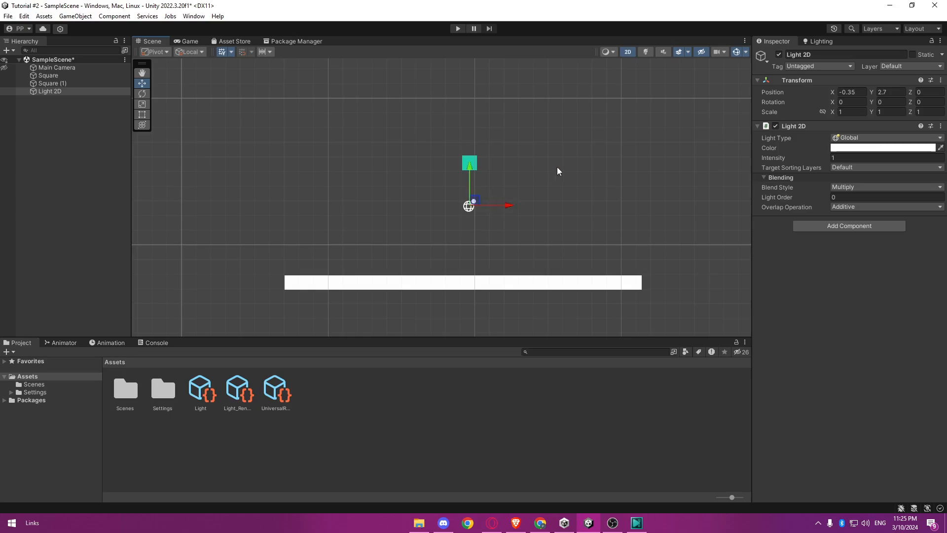
Step: Turn on lighting in the scene view and set the global light's intensity to 0
{"action": "left_click", "coordinate": [646, 52]}
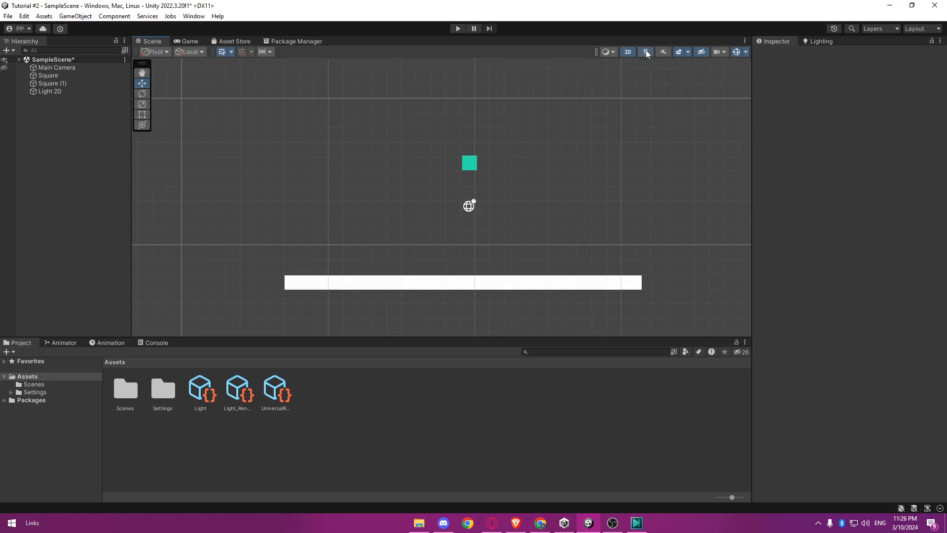
{"action": "left_click", "coordinate": [469, 207]}
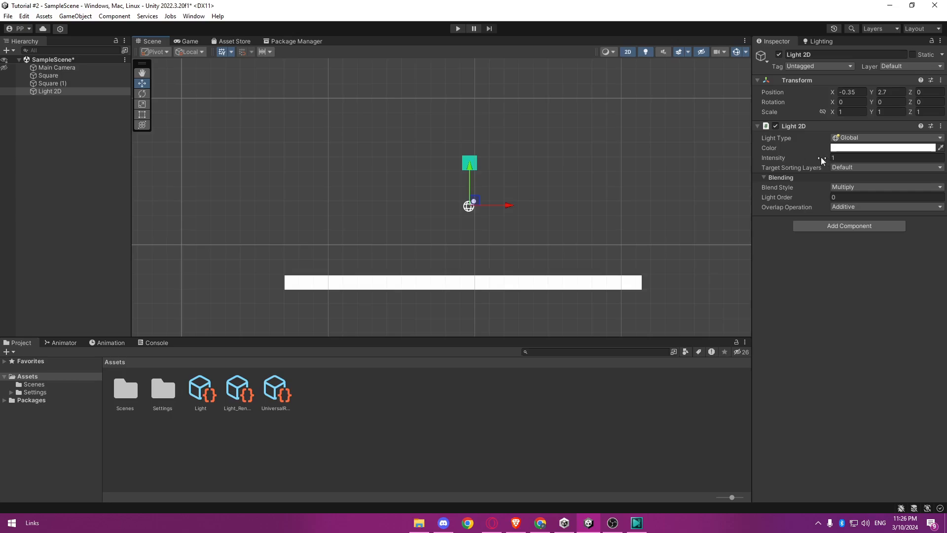
{"action": "left_click_drag", "start_coordinate": [821, 158], "coordinate": [798, 155]}
{"action": "left_click", "coordinate": [557, 176]}
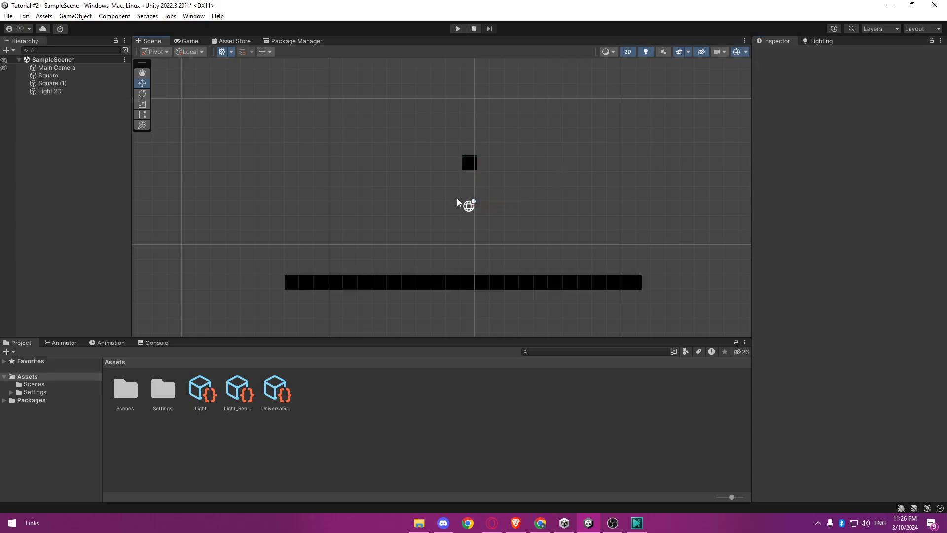
{"action": "left_click", "coordinate": [469, 208]}
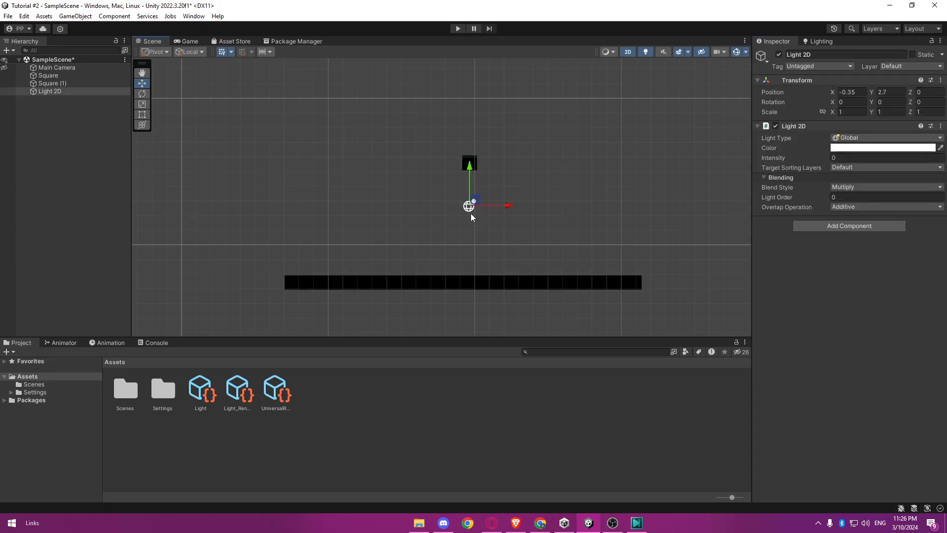
Step: Add a Spot Light 2D and place it at the left side of the square, at about X -1.11, Y 5.26
{"action": "right_click", "coordinate": [94, 180]}
{"action": "mouse_move", "coordinate": [156, 354]}
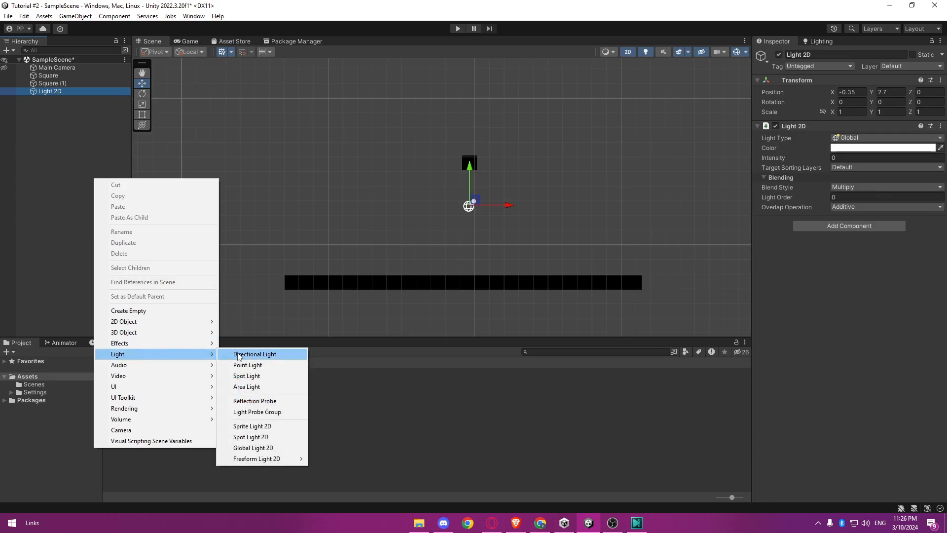
{"action": "left_click", "coordinate": [268, 438]}
{"action": "scroll", "coordinate": [446, 291], "scroll_direction": "up", "scroll_amount": 15}
{"action": "middle_click_drag", "start_coordinate": [603, 154], "coordinate": [530, 252]}
{"action": "scroll", "coordinate": [467, 197], "scroll_direction": "up", "scroll_amount": 5}
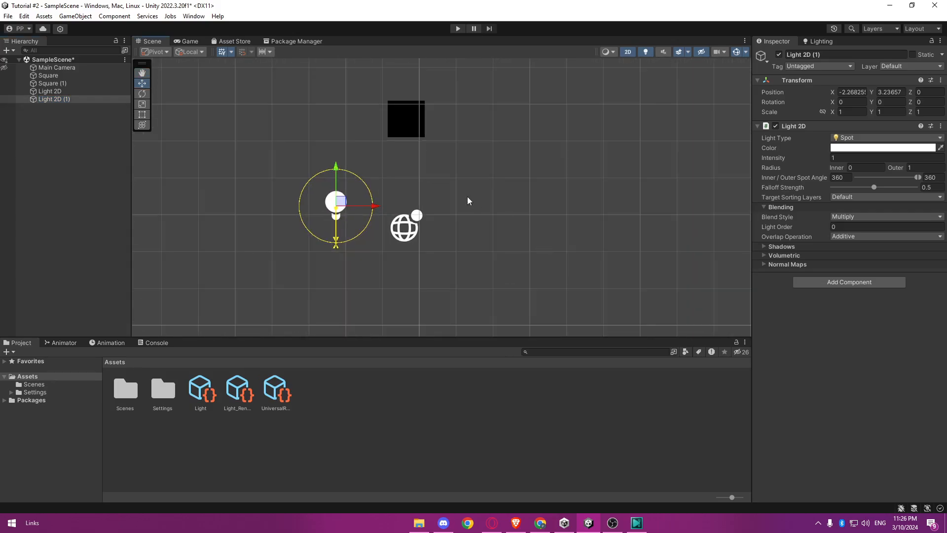
{"action": "scroll", "coordinate": [468, 195], "scroll_direction": "up", "scroll_amount": 3}
{"action": "middle_click_drag", "start_coordinate": [472, 190], "coordinate": [511, 255]}
{"action": "left_click_drag", "start_coordinate": [359, 275], "coordinate": [406, 189]}
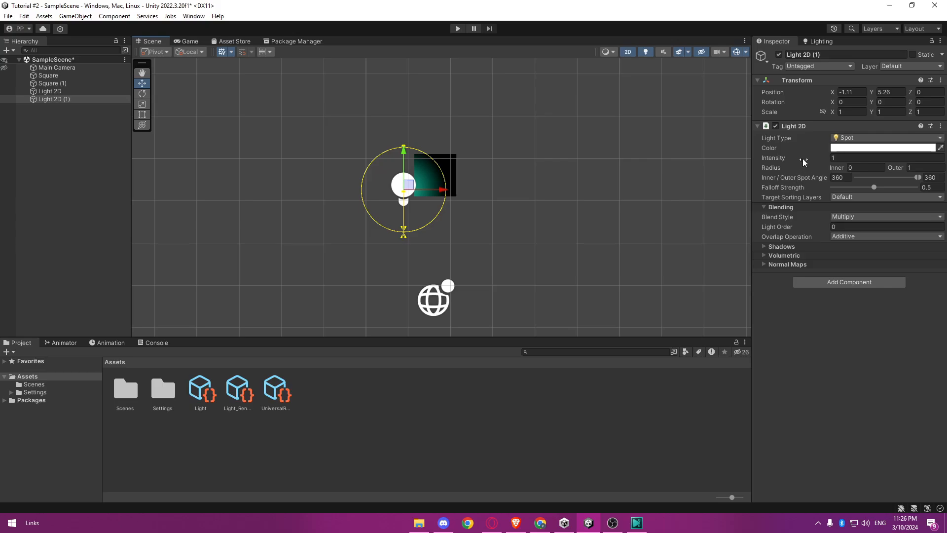
Step: Set the spot light's intensity to 4.39, inner radius 0.24, outer radius 1.42 and falloff strength 0.666, and narrow its inner spot angle
{"action": "left_click_drag", "start_coordinate": [803, 159], "coordinate": [900, 170]}
{"action": "left_click", "coordinate": [837, 169]}
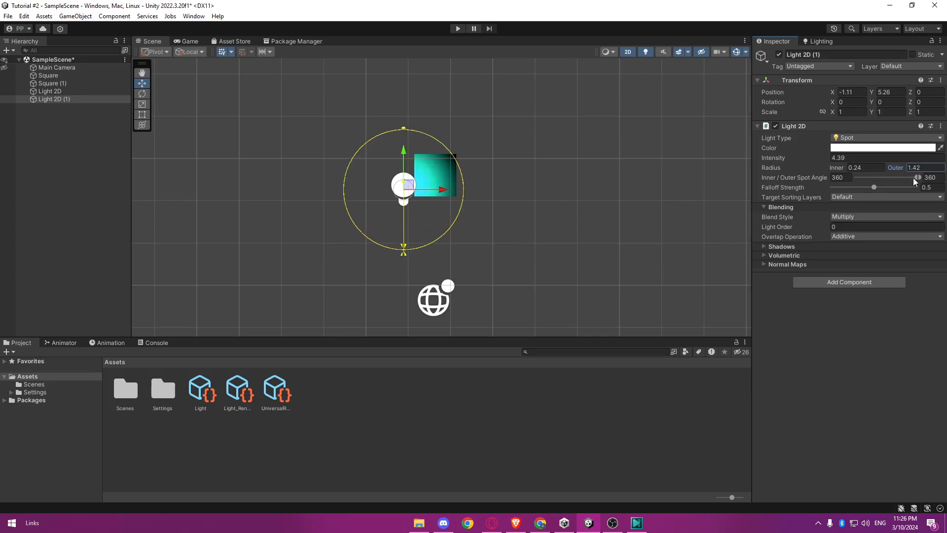
{"action": "left_click_drag", "start_coordinate": [916, 177], "coordinate": [872, 187]}
{"action": "left_click", "coordinate": [505, 209]}
Step: Move the spot light onto the left end of the platform, at about X -10.93, Y -2.83
{"action": "middle_click_drag", "start_coordinate": [506, 209], "coordinate": [545, 175]}
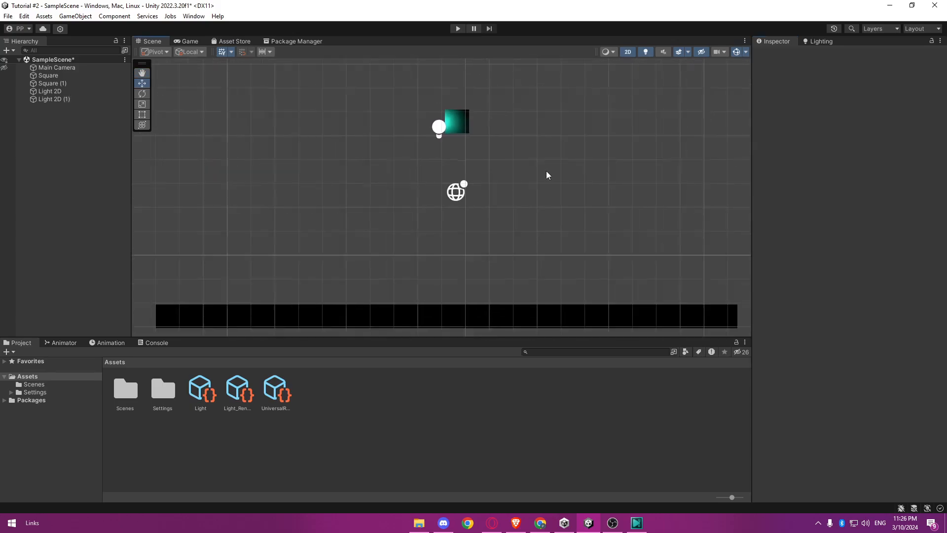
{"action": "scroll", "coordinate": [516, 168], "scroll_direction": "down", "scroll_amount": 2}
{"action": "left_click", "coordinate": [450, 129]}
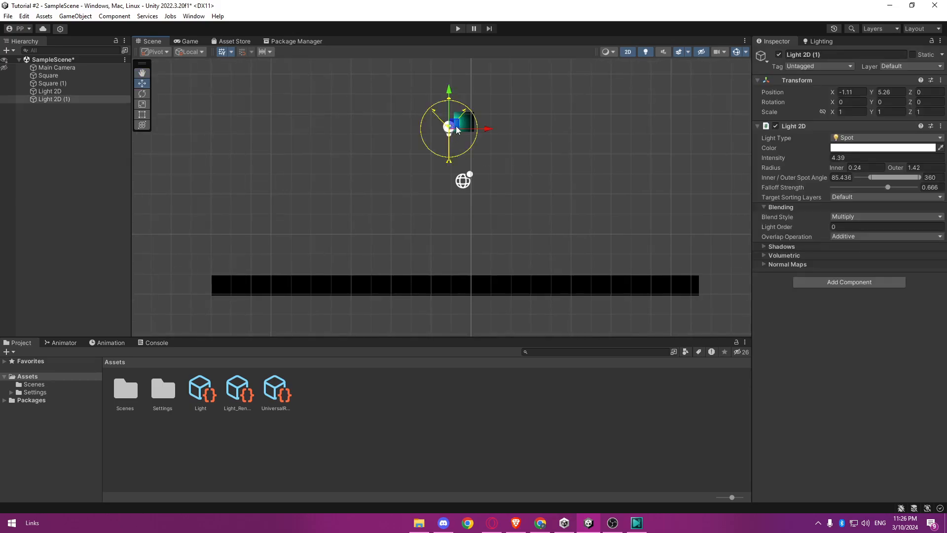
{"action": "left_click_drag", "start_coordinate": [452, 128], "coordinate": [258, 287]}
{"action": "left_click", "coordinate": [267, 287]}
{"action": "left_click", "coordinate": [267, 287]}
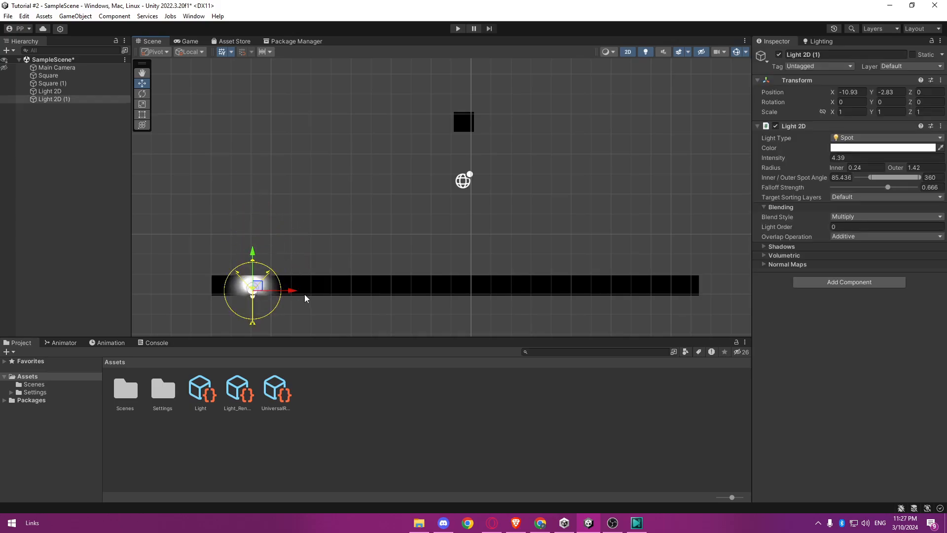
Step: Duplicate the spot light eight times and spread the copies along the platform to its right end, at about X 10.2
{"action": "left_click", "coordinate": [68, 130]}
{"action": "left_click", "coordinate": [69, 99]}
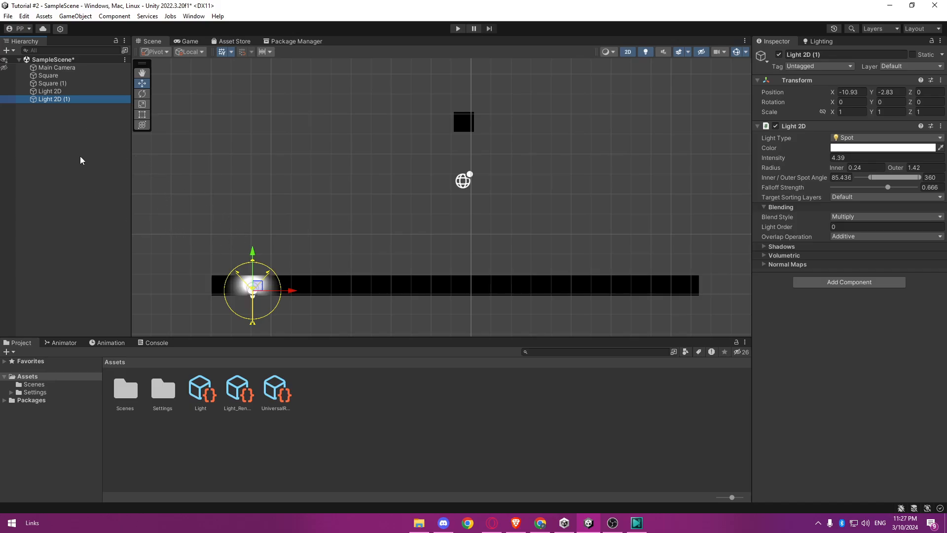
{"action": "key", "text": "ctrl+d"}
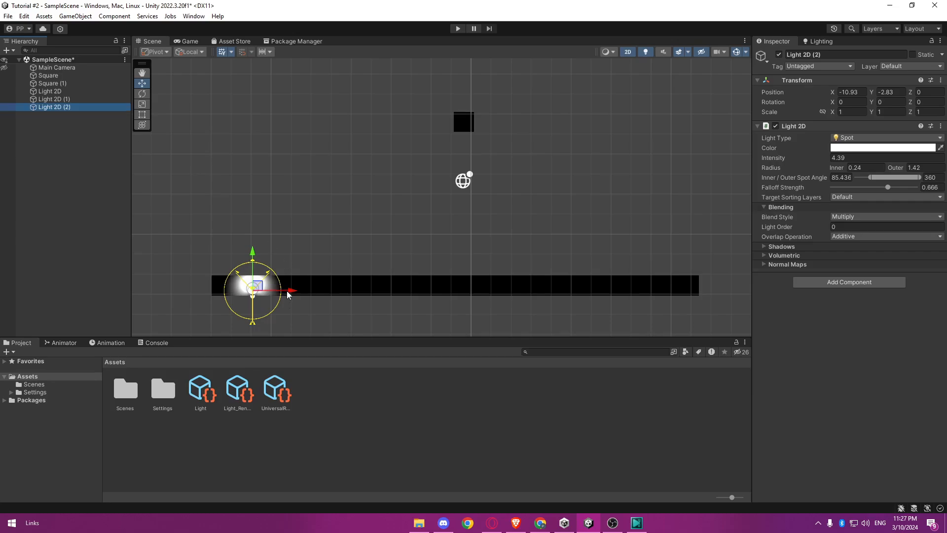
{"action": "left_click_drag", "start_coordinate": [287, 291], "coordinate": [507, 296]}
{"action": "key", "text": "ctrl+d"}
{"action": "key", "text": "ctrl+d"}
{"action": "key", "text": "ctrl+d"}
{"action": "key", "text": "ctrl+d"}
{"action": "left_click_drag", "start_coordinate": [508, 296], "coordinate": [709, 299]}
{"action": "key", "text": "ctrl+d"}
{"action": "key", "text": "ctrl+d"}
{"action": "key", "text": "ctrl+d"}
{"action": "left_click", "coordinate": [55, 162]}
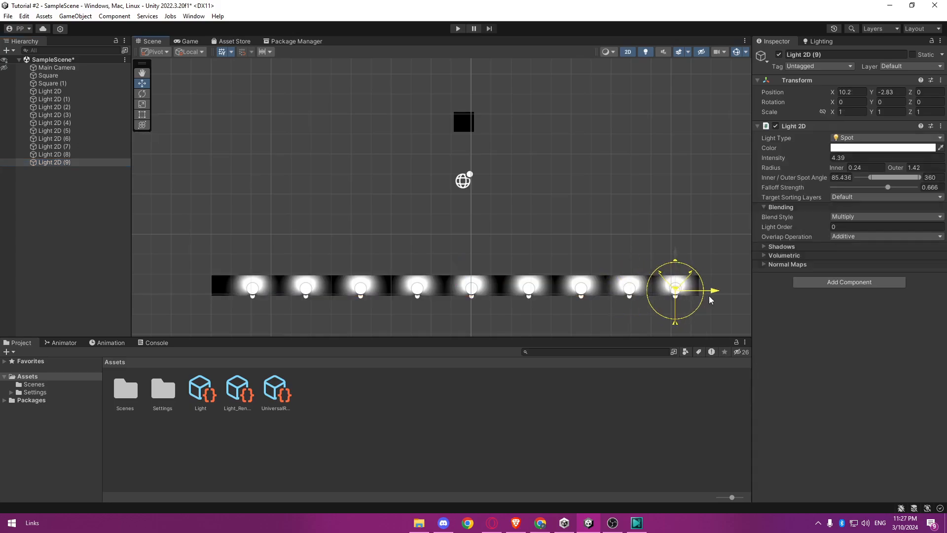
Step: Run the game to check how the spot lights illuminate the platform and the falling square
{"action": "left_click", "coordinate": [512, 173]}
{"action": "middle_click_drag", "start_coordinate": [505, 153], "coordinate": [493, 154]}
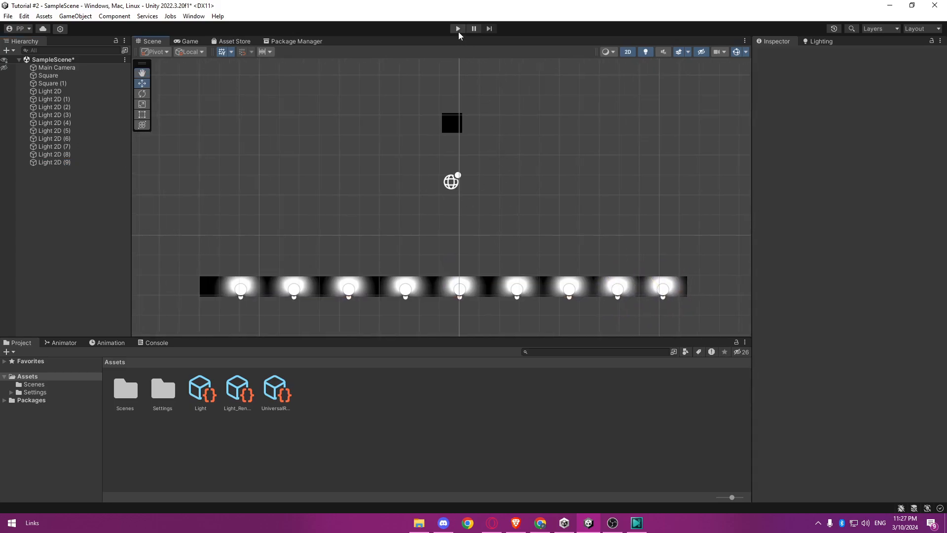
{"action": "left_click", "coordinate": [458, 30]}
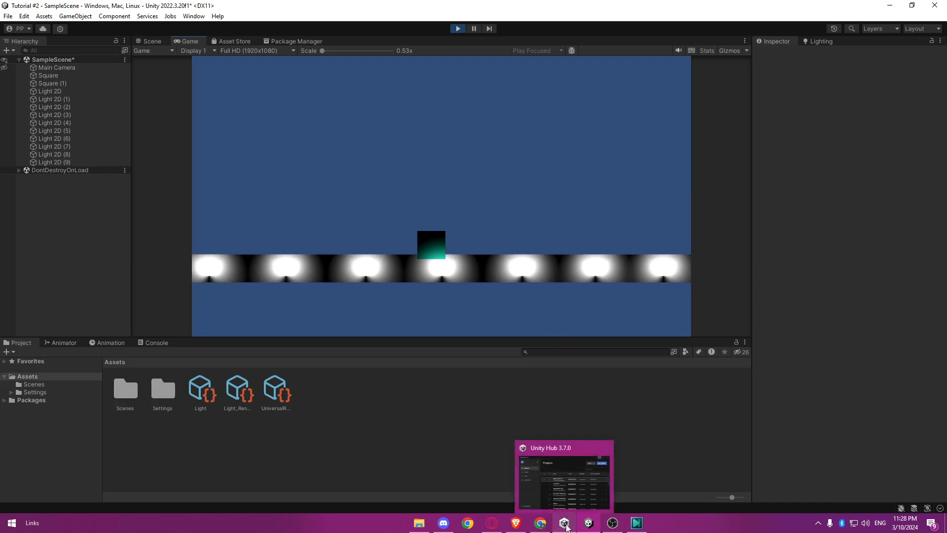
Step: Switch to Unity Hub and bring up the 2D (URP) core template in a new project setup
{"action": "left_click", "coordinate": [564, 458]}
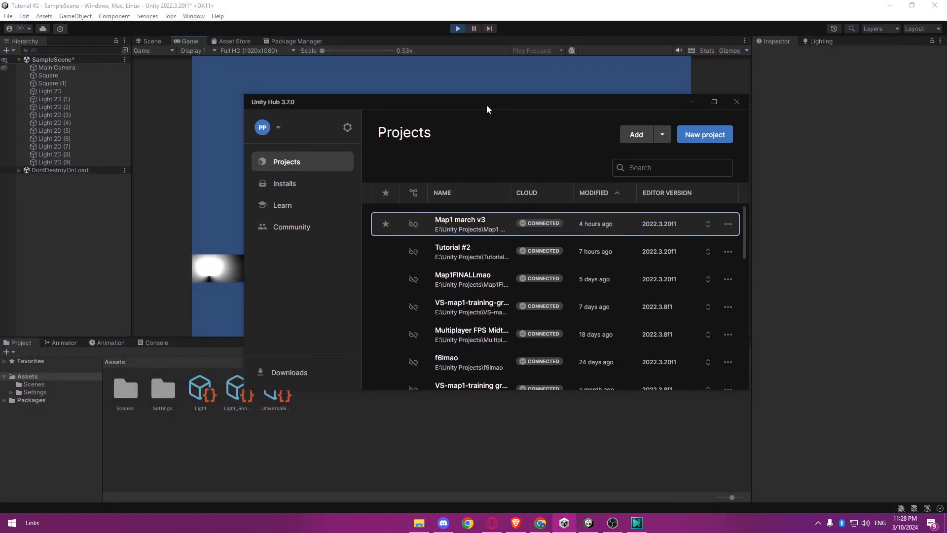
{"action": "left_click", "coordinate": [656, 138]}
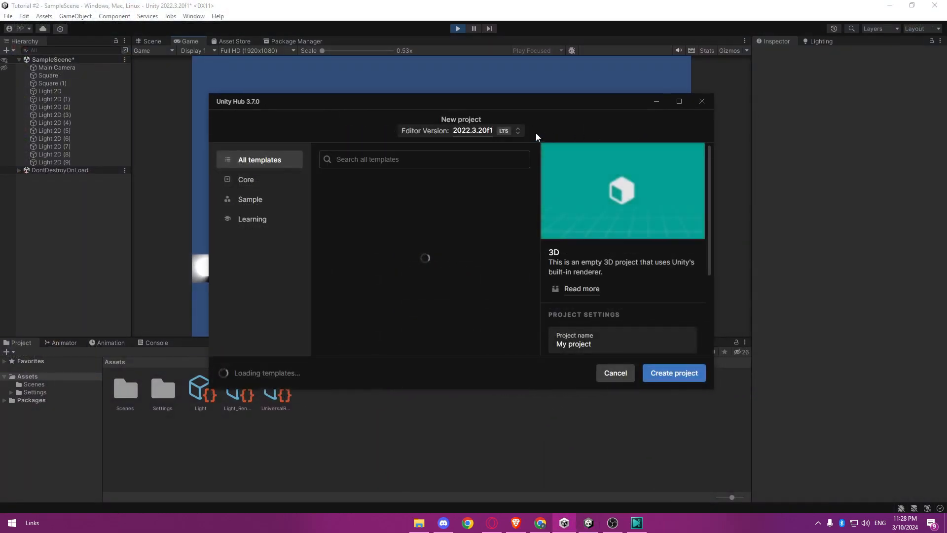
{"action": "left_click", "coordinate": [434, 277]}
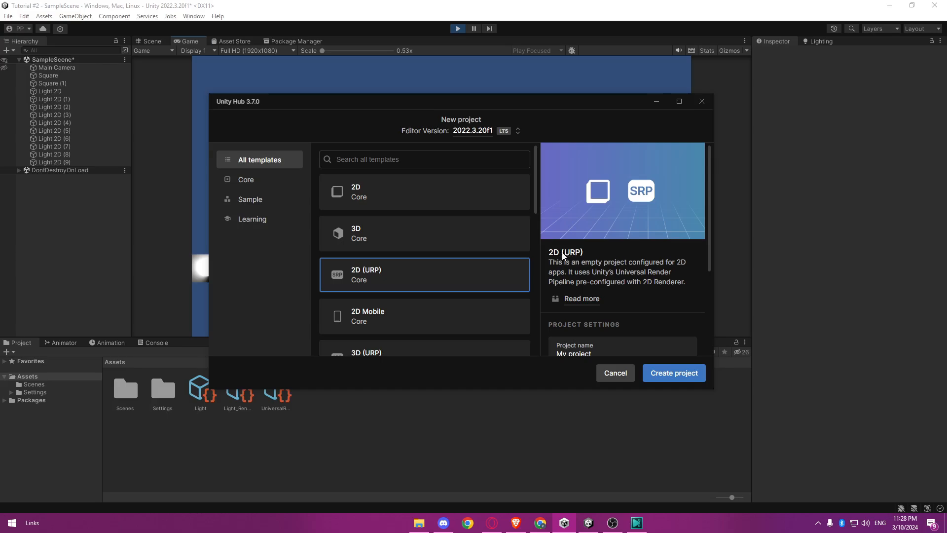
Step: Compare the 3D (URP) template with 2D (URP), look through the other core templates, and close Unity Hub without creating a project
{"action": "scroll", "coordinate": [463, 294], "scroll_direction": "down", "scroll_amount": 2}
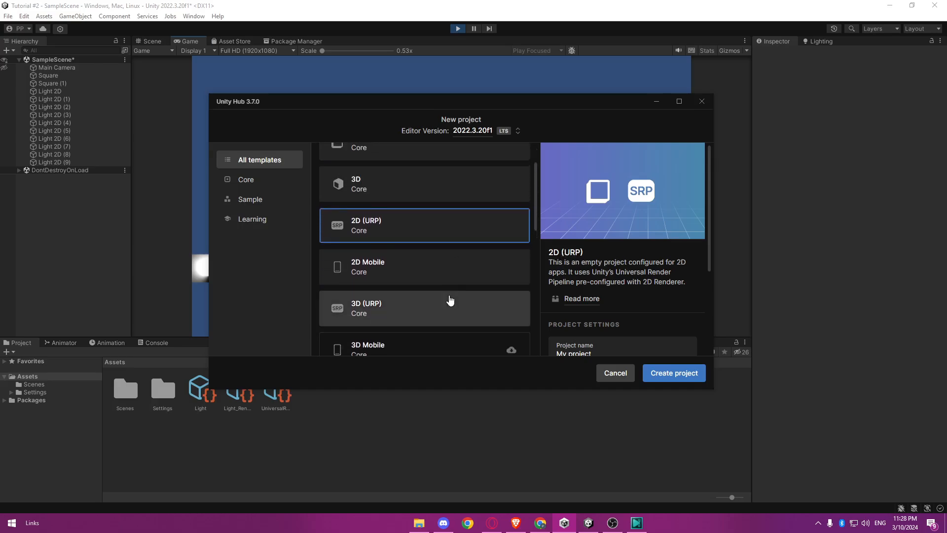
{"action": "left_click", "coordinate": [421, 303]}
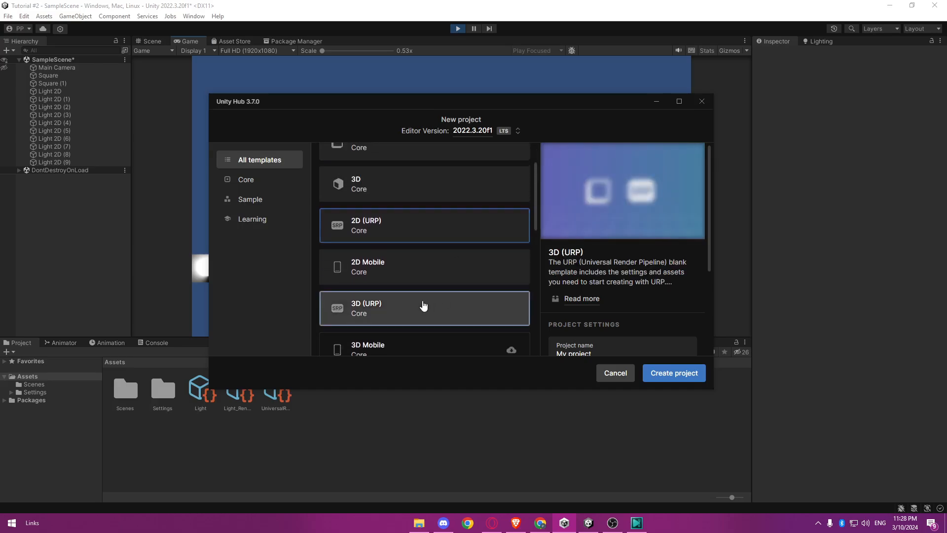
{"action": "left_click", "coordinate": [465, 237]}
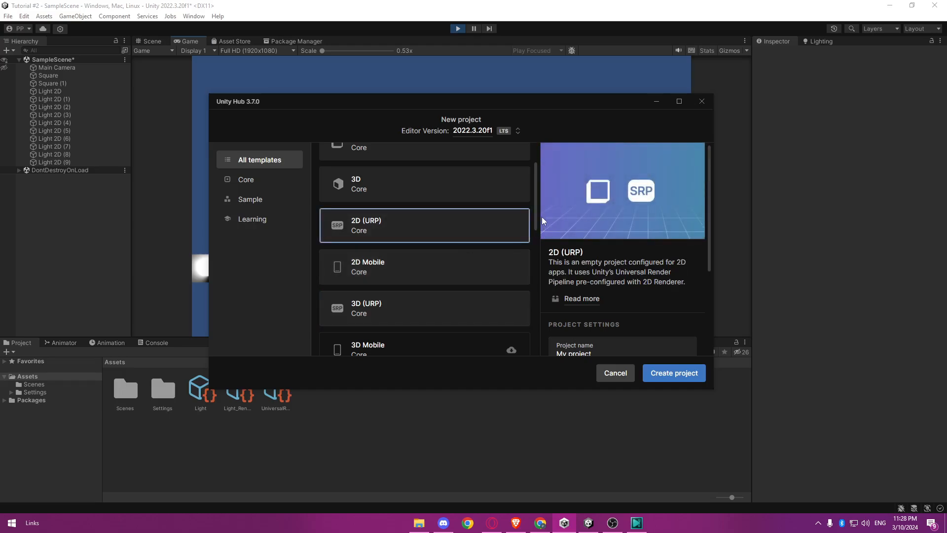
{"action": "scroll", "coordinate": [536, 205], "scroll_direction": "up", "scroll_amount": 2}
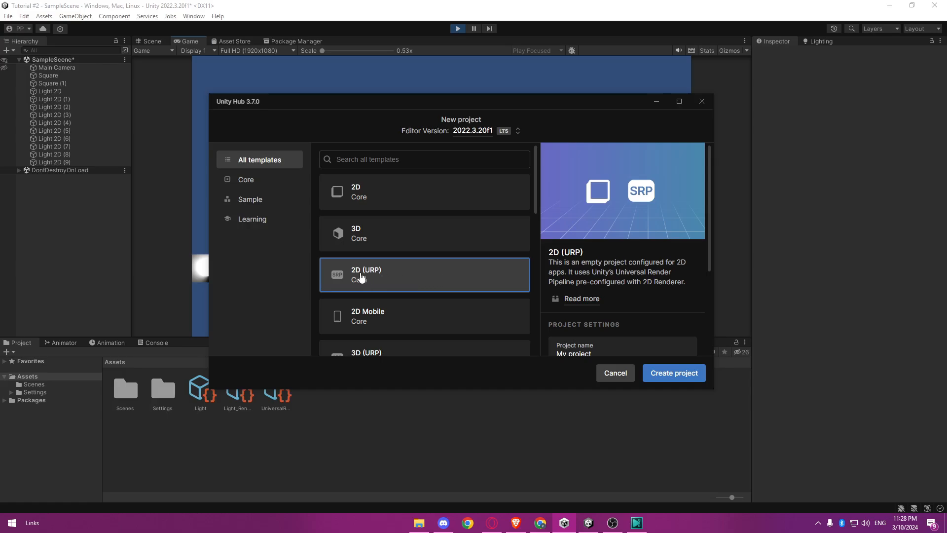
{"action": "scroll", "coordinate": [423, 280], "scroll_direction": "down", "scroll_amount": 3}
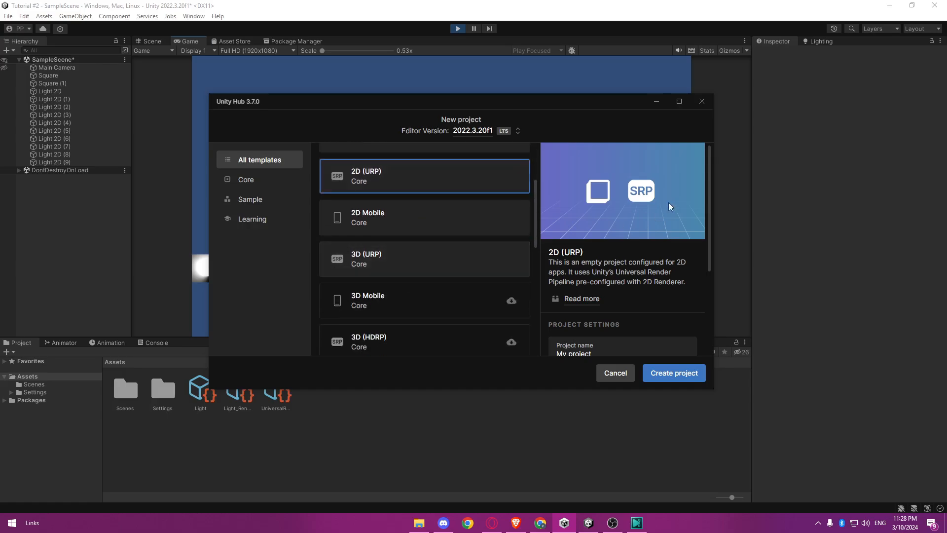
{"action": "scroll", "coordinate": [394, 275], "scroll_direction": "up", "scroll_amount": 3}
{"action": "left_click", "coordinate": [701, 102]}
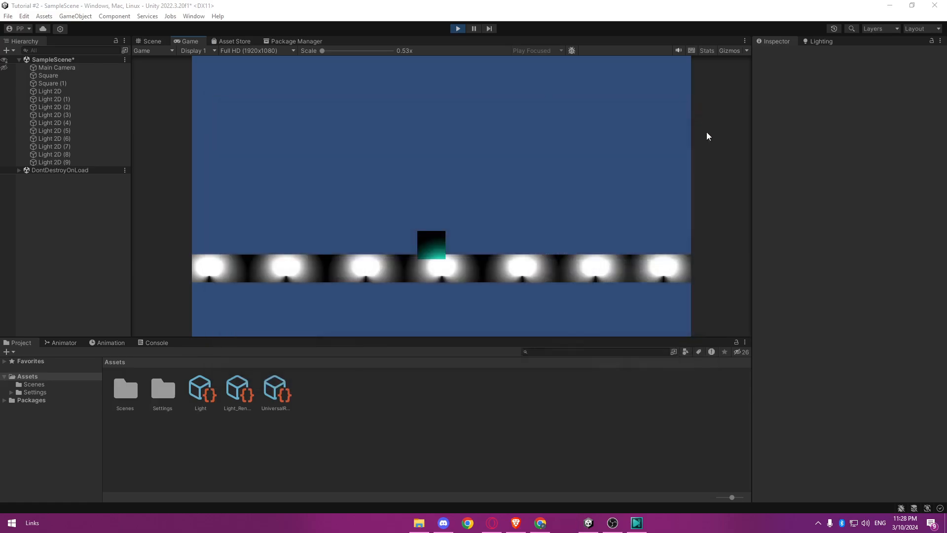